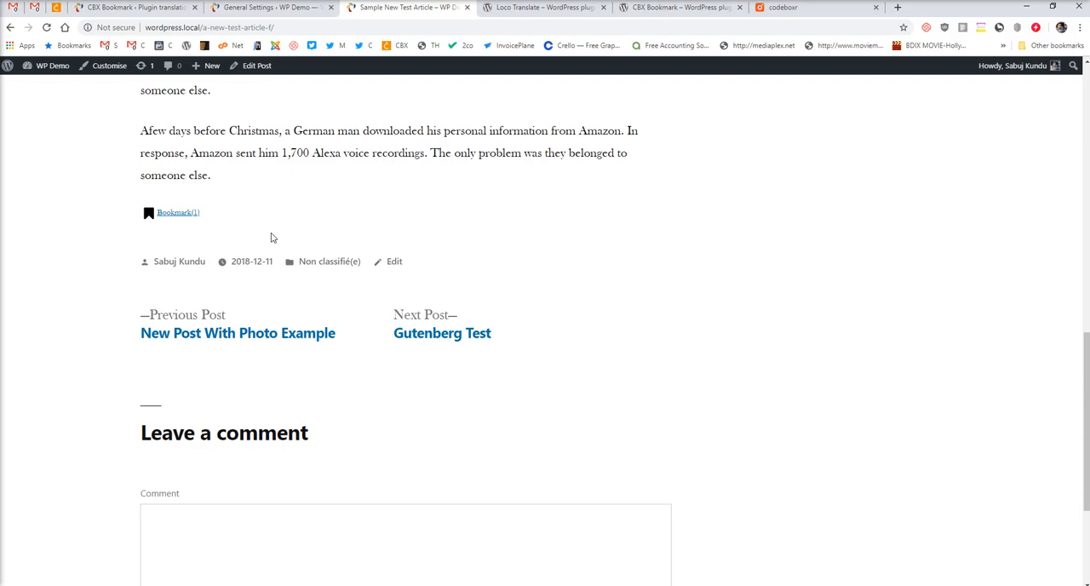
# Review the Loco Translate and CBX Bookmark plugin pages on WordPress.org, including the CBX Bookmark description and feature list.
pyautogui.click(566, 10)
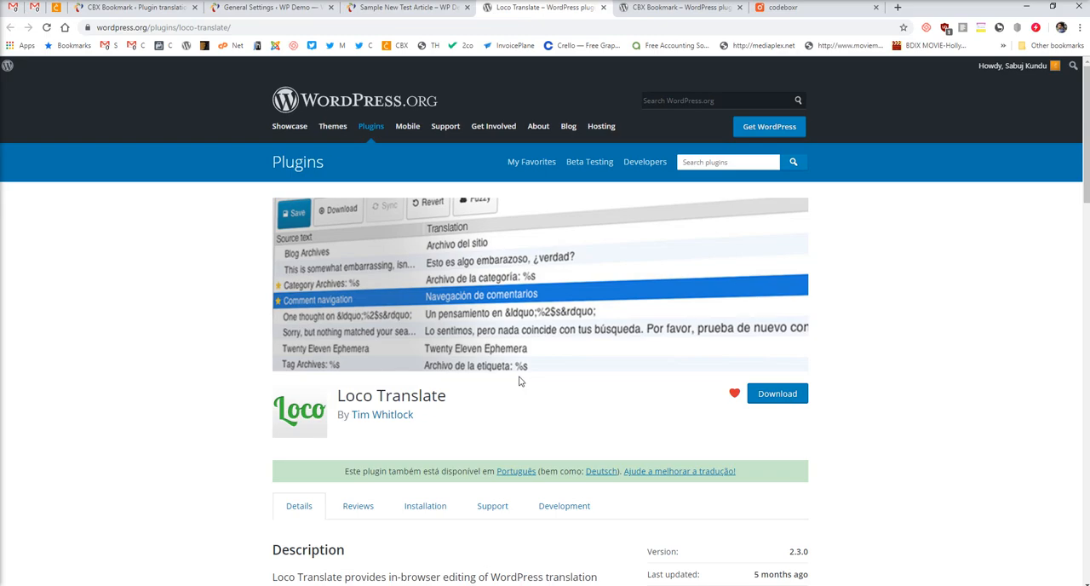
pyautogui.scroll(-3, 521, 382)
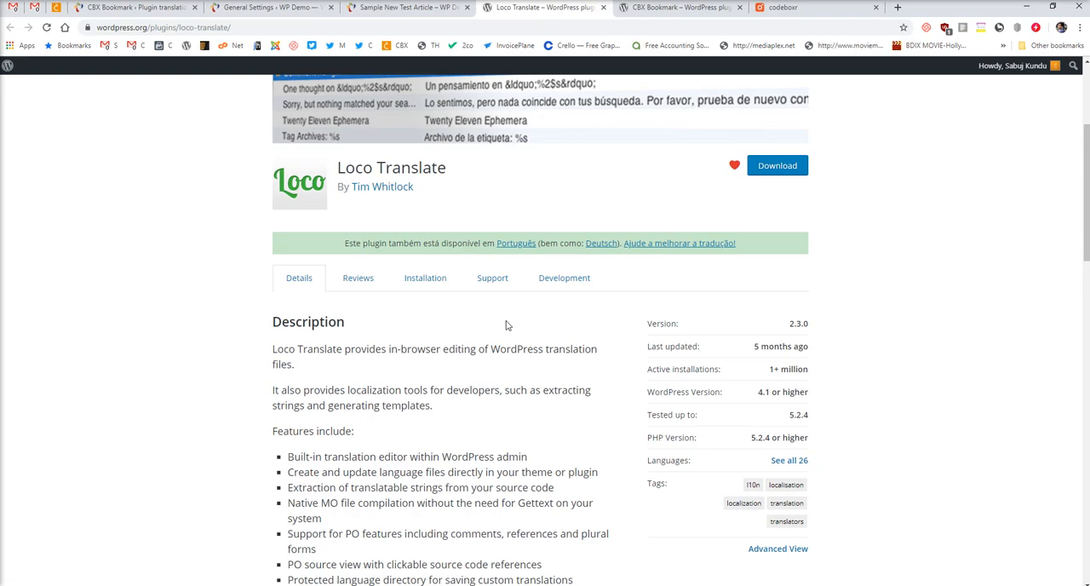
pyautogui.click(668, 10)
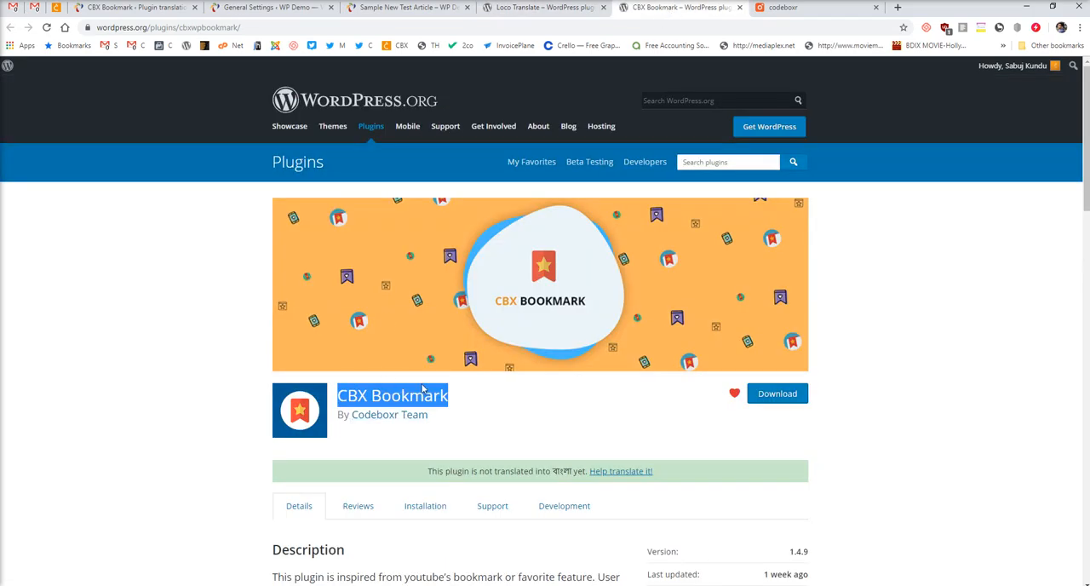
pyautogui.scroll(-4, 432, 388)
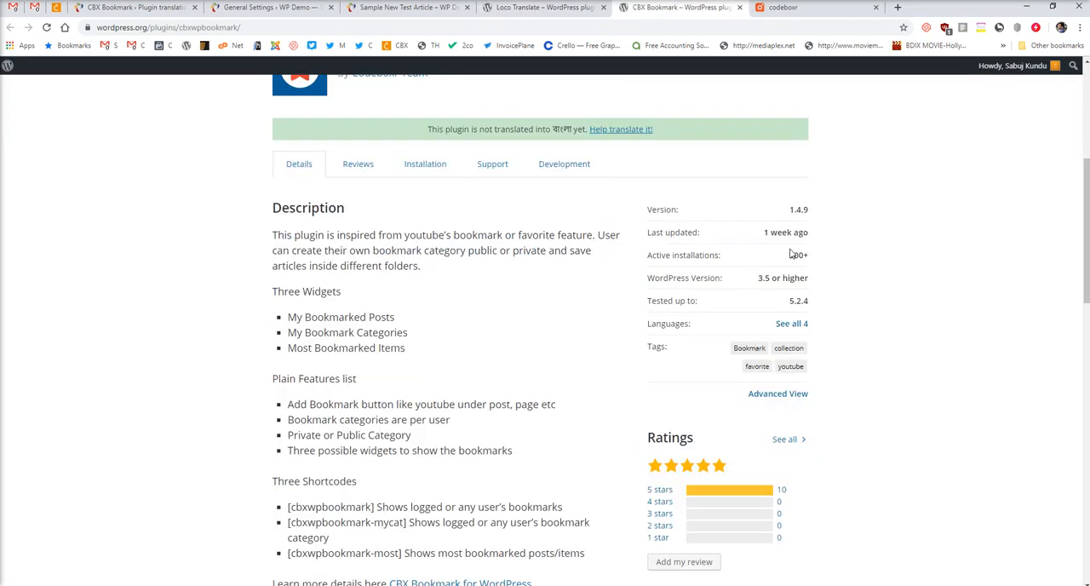
pyautogui.scroll(-4, 414, 360)
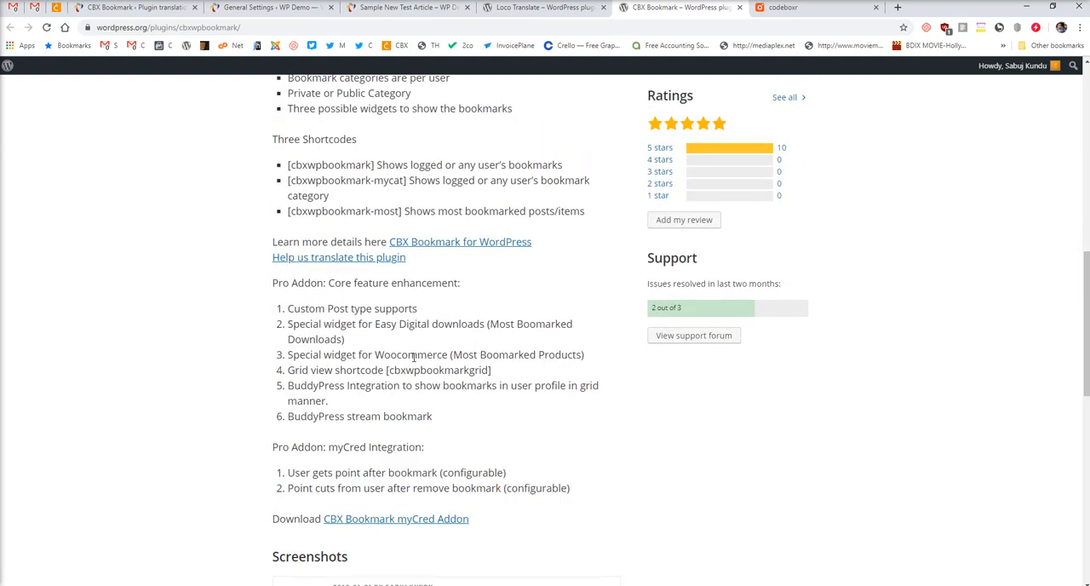
pyautogui.scroll(8, 412, 359)
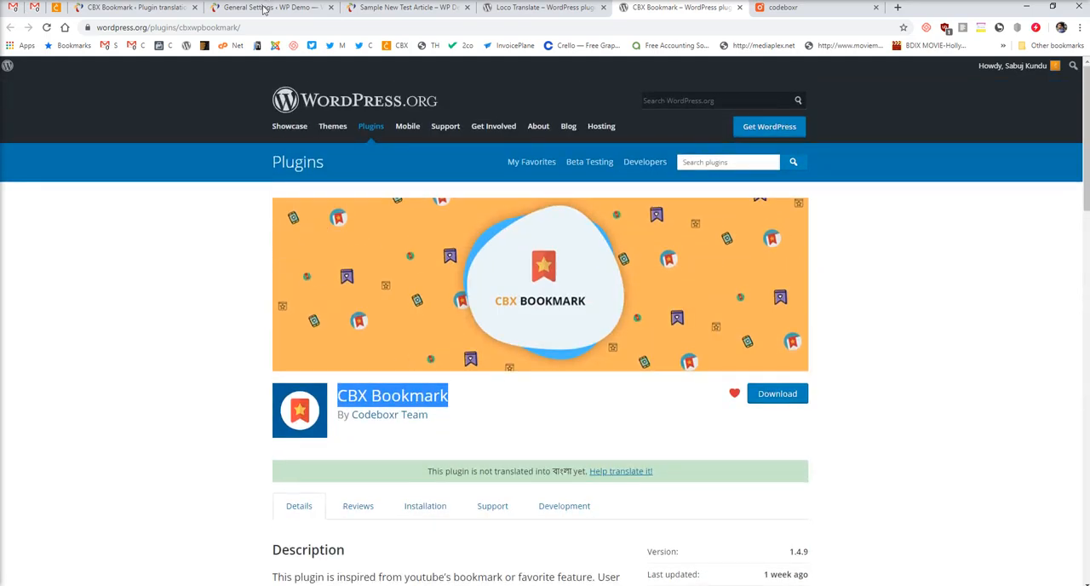
# Open Loco Translate's plugin settings in the WP Demo site admin to examine the site options.
pyautogui.click(269, 11)
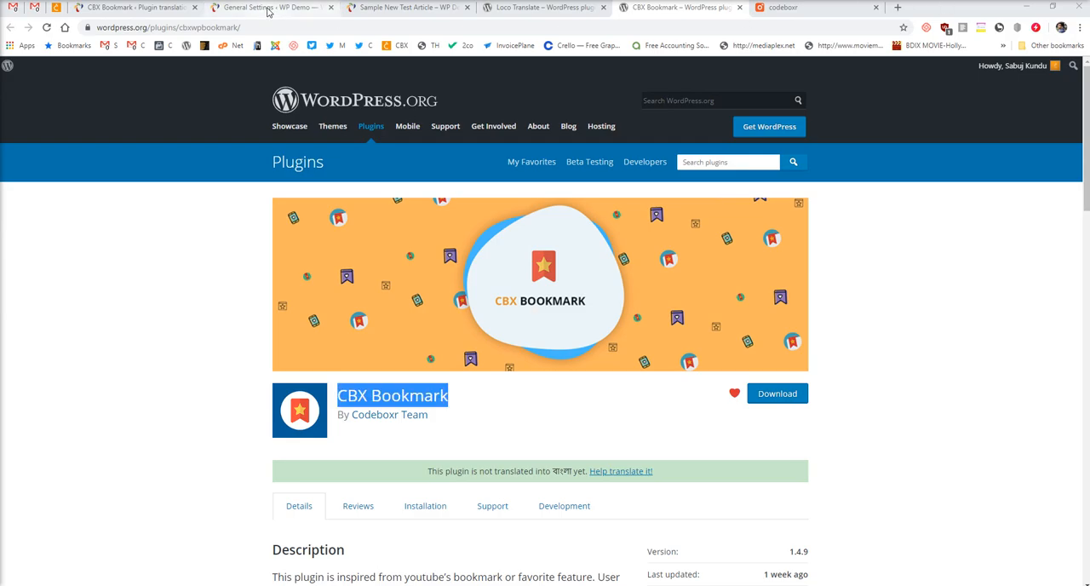
pyautogui.moveTo(55, 534)
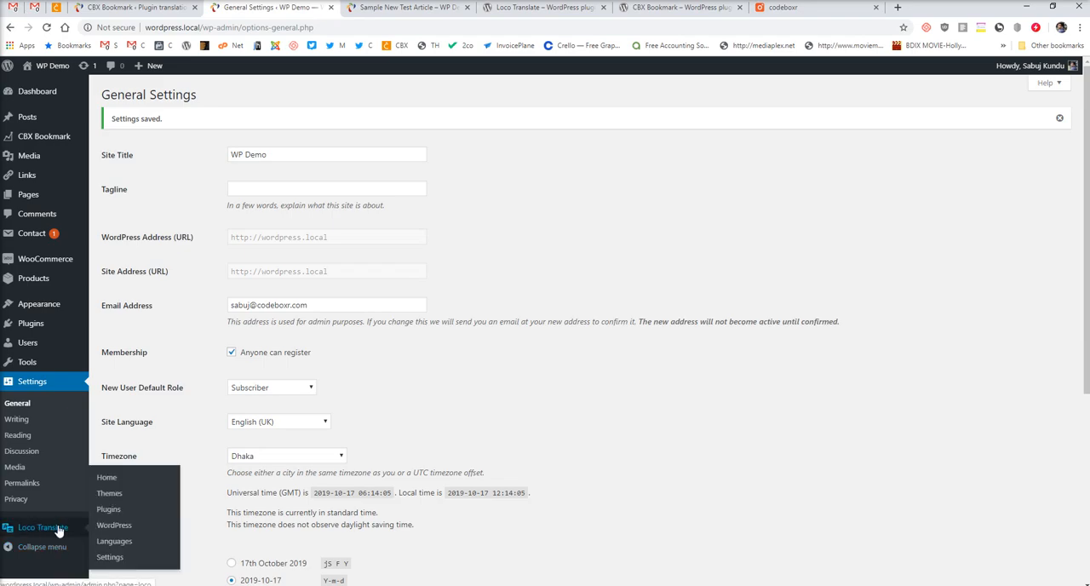
pyautogui.click(109, 562)
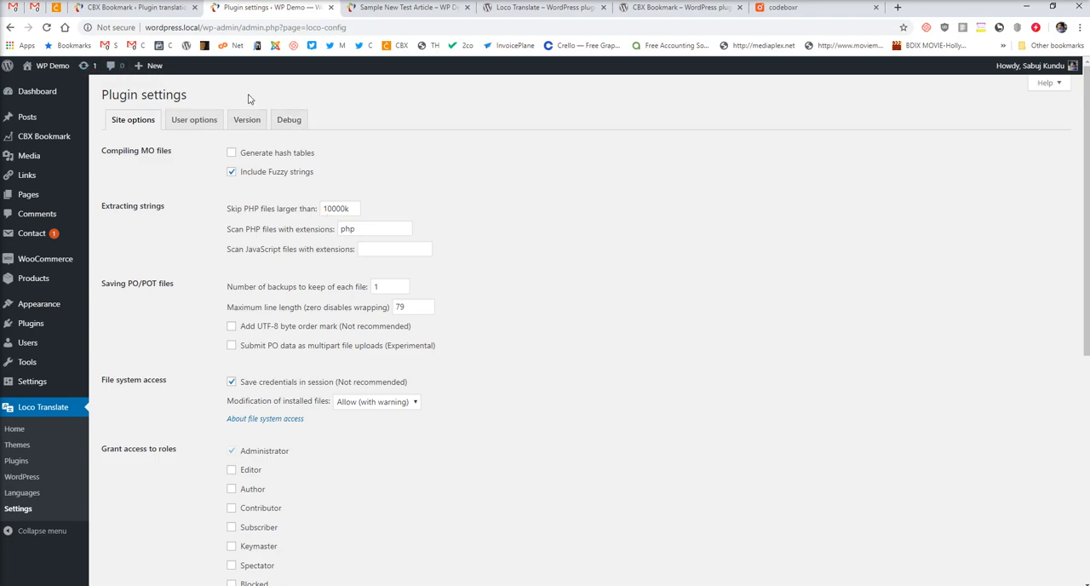
# View the sample article, and open the CBX Bookmark translation overview from Loco Translate's plugin list.
pyautogui.click(419, 10)
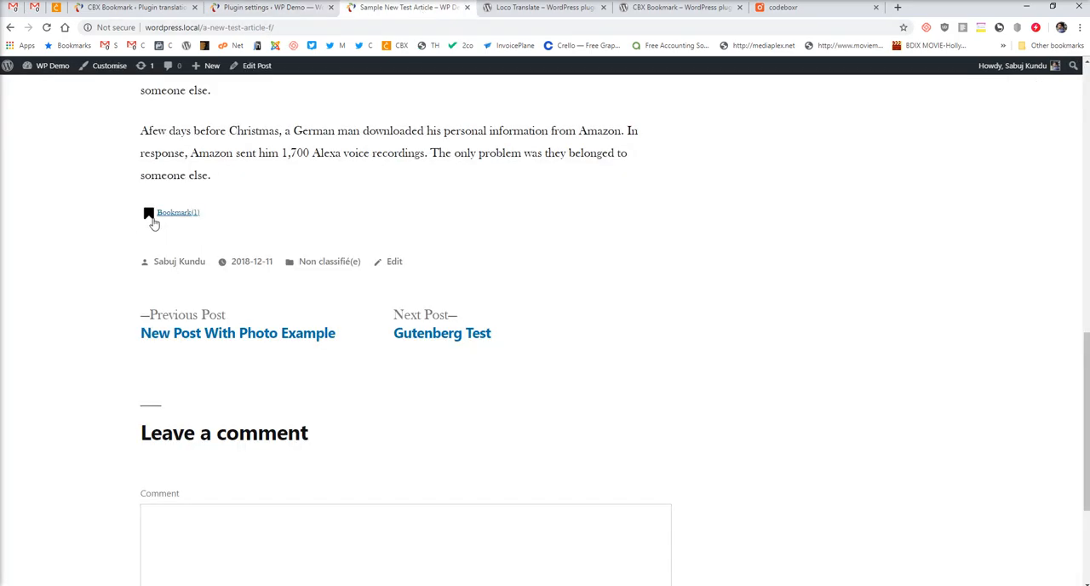
pyautogui.click(153, 10)
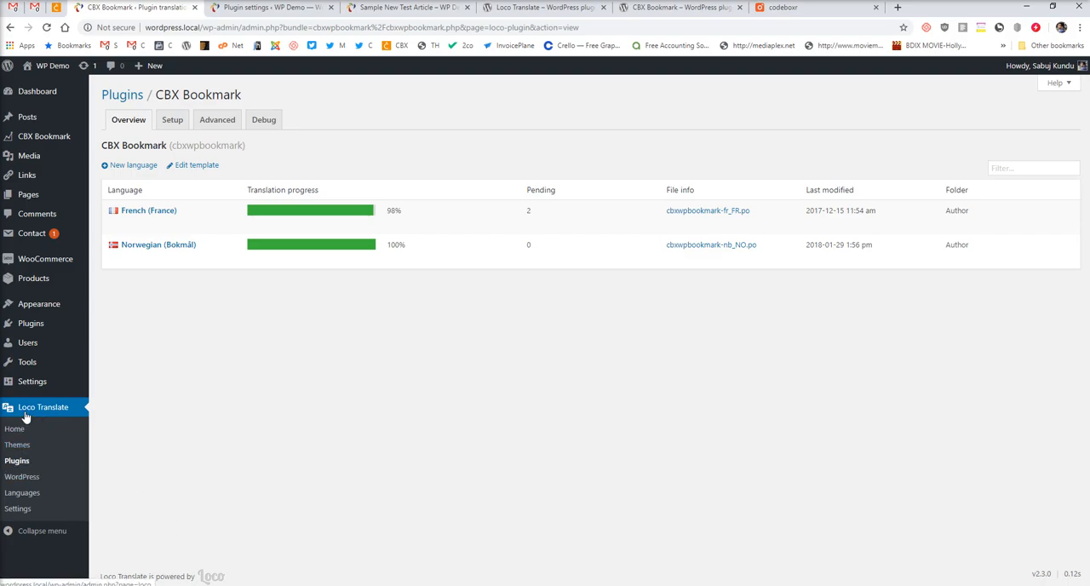
pyautogui.click(26, 460)
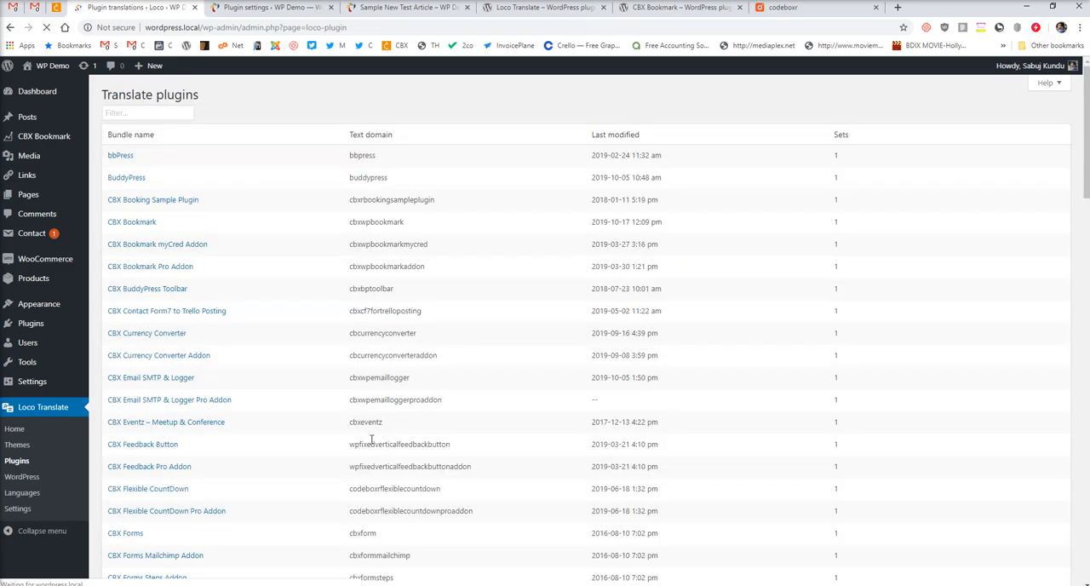
pyautogui.click(133, 225)
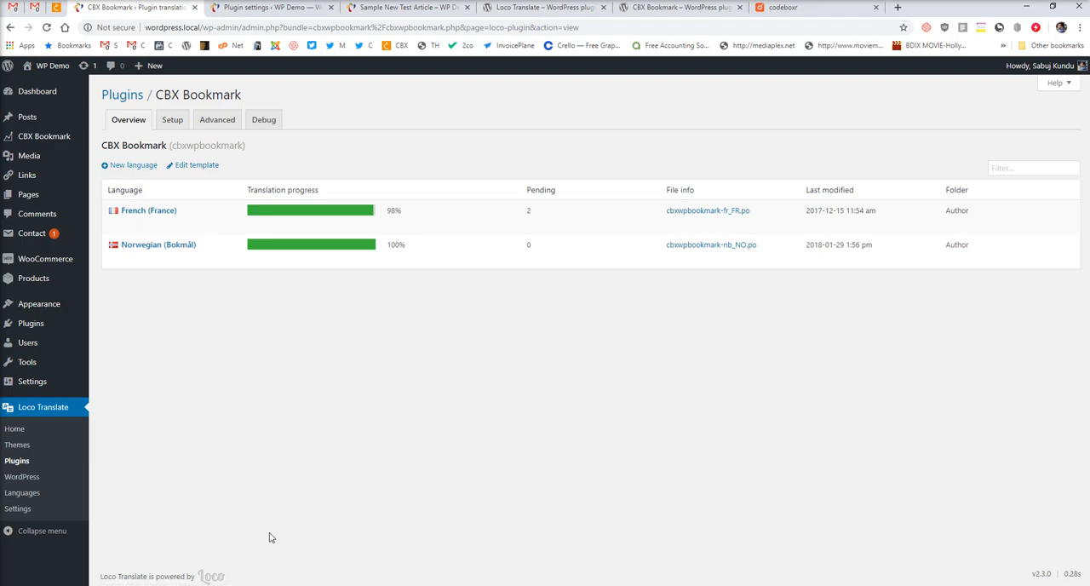
# Switch to File Explorer and open the languages folder inside the cbxwpbookmark plugin folder.
pyautogui.moveTo(292, 585)
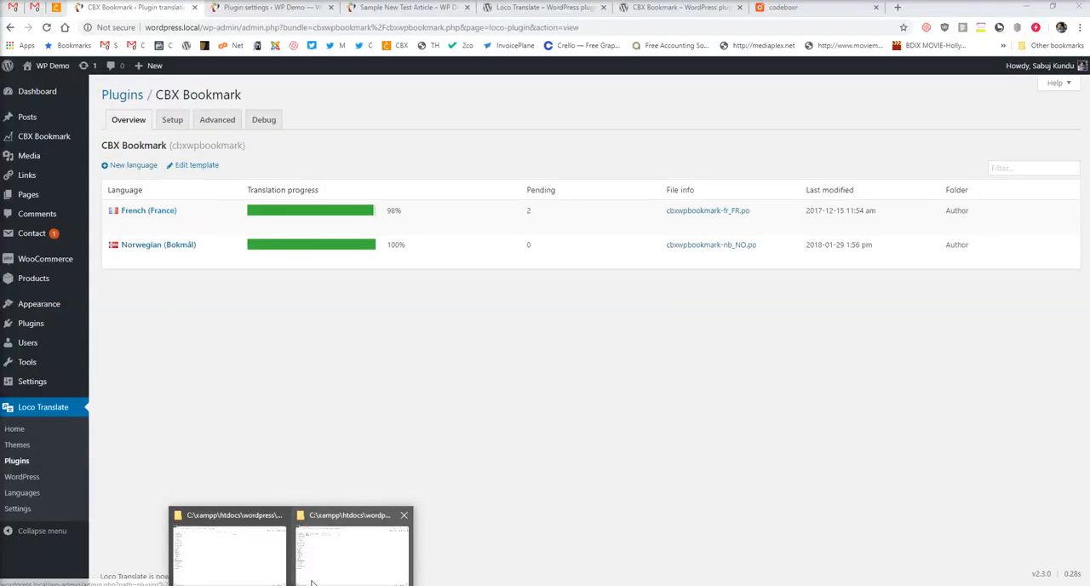
pyautogui.click(251, 564)
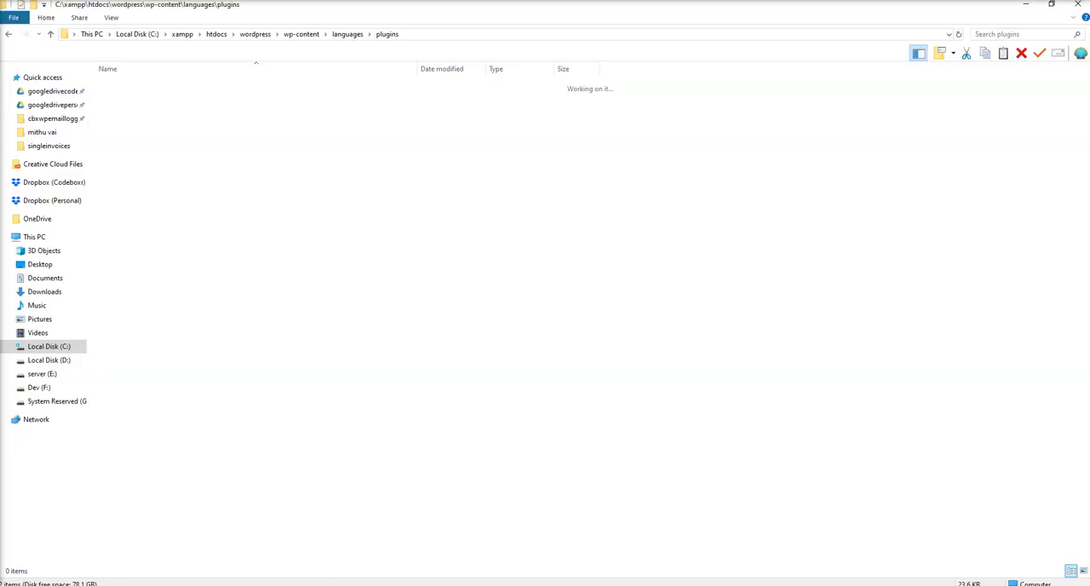
pyautogui.click(373, 559)
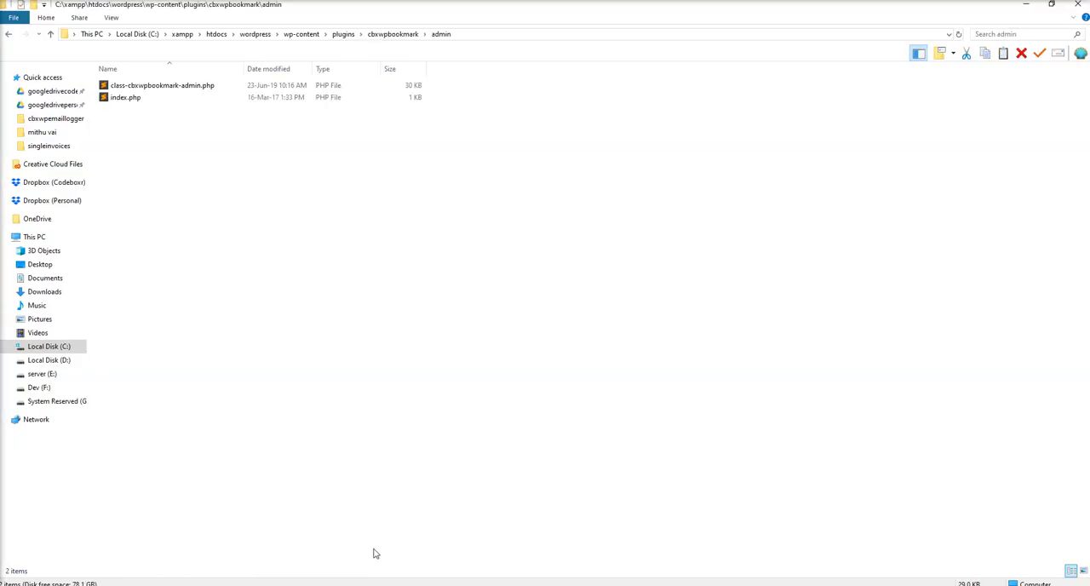
pyautogui.click(379, 34)
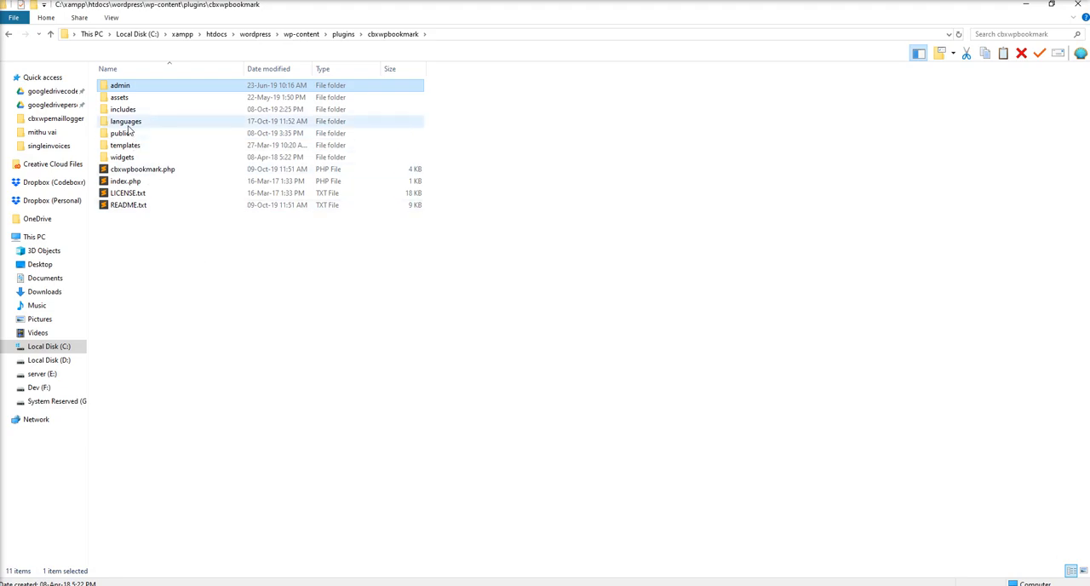
pyautogui.doubleClick(120, 123)
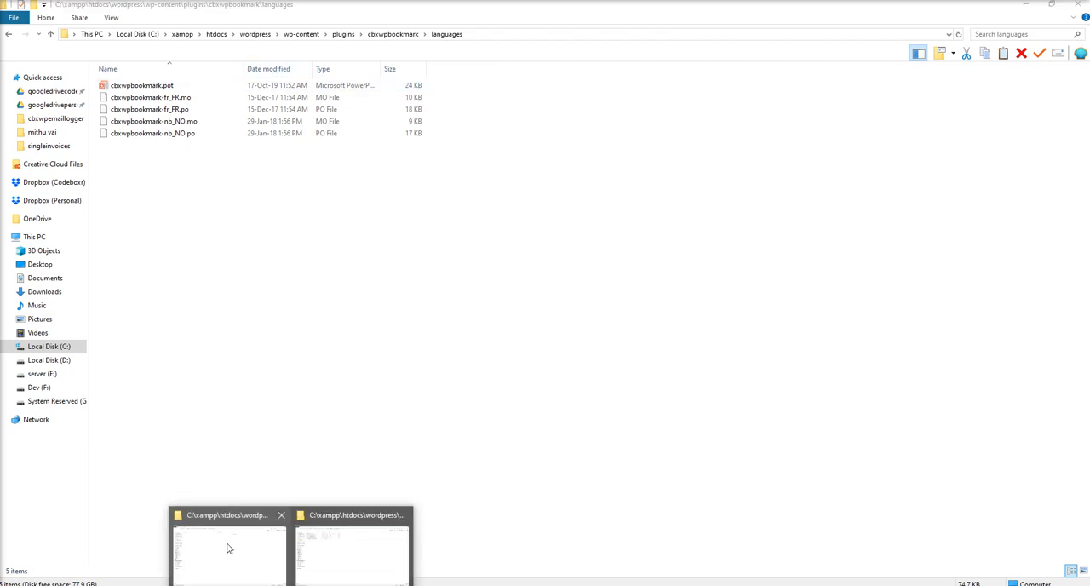
# In the other File Explorer window, open the languages folder directly under wp-content.
pyautogui.click(230, 545)
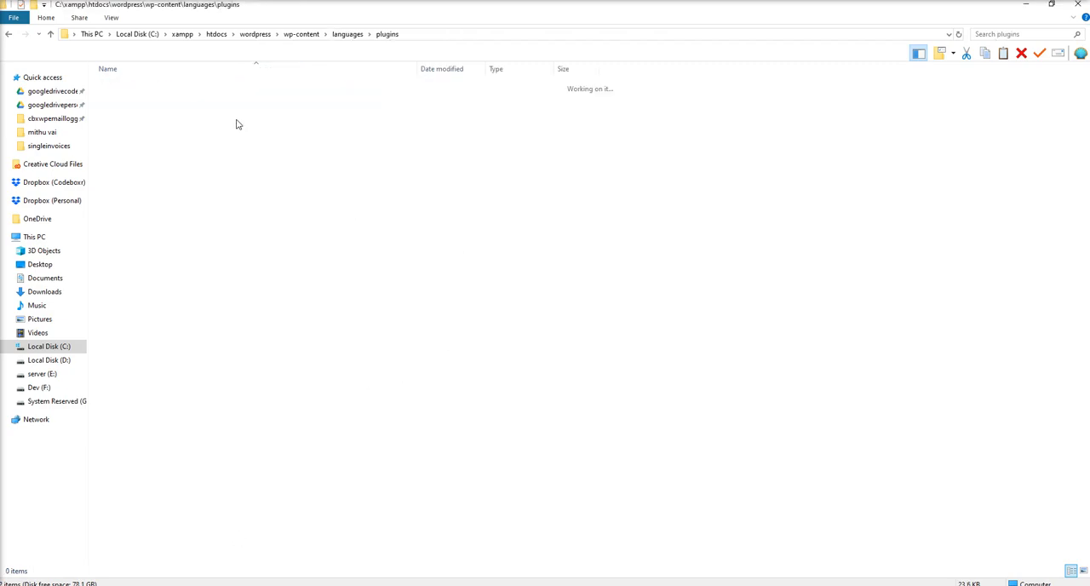
pyautogui.click(311, 36)
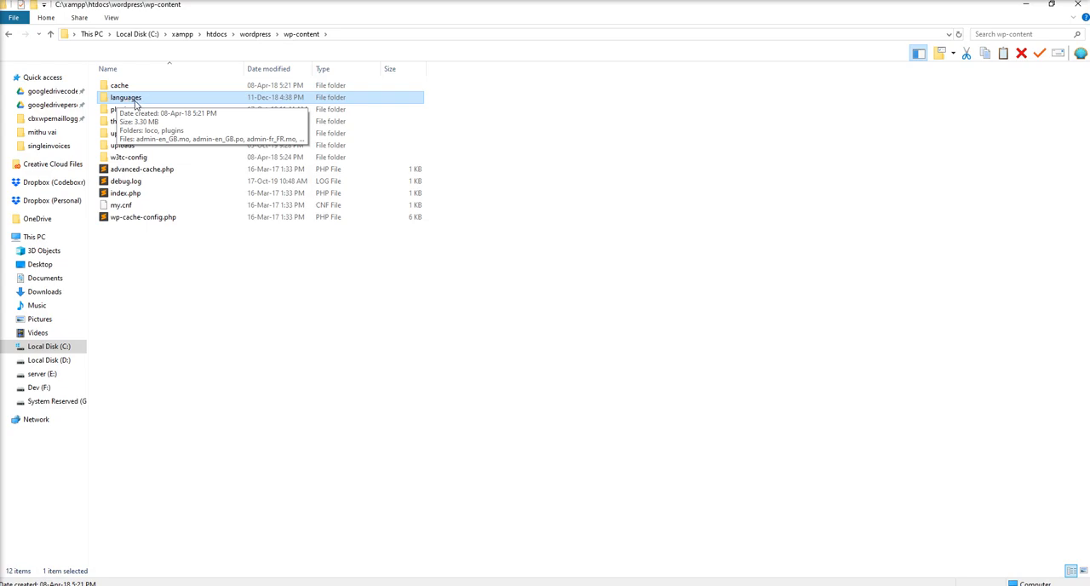
pyautogui.doubleClick(133, 101)
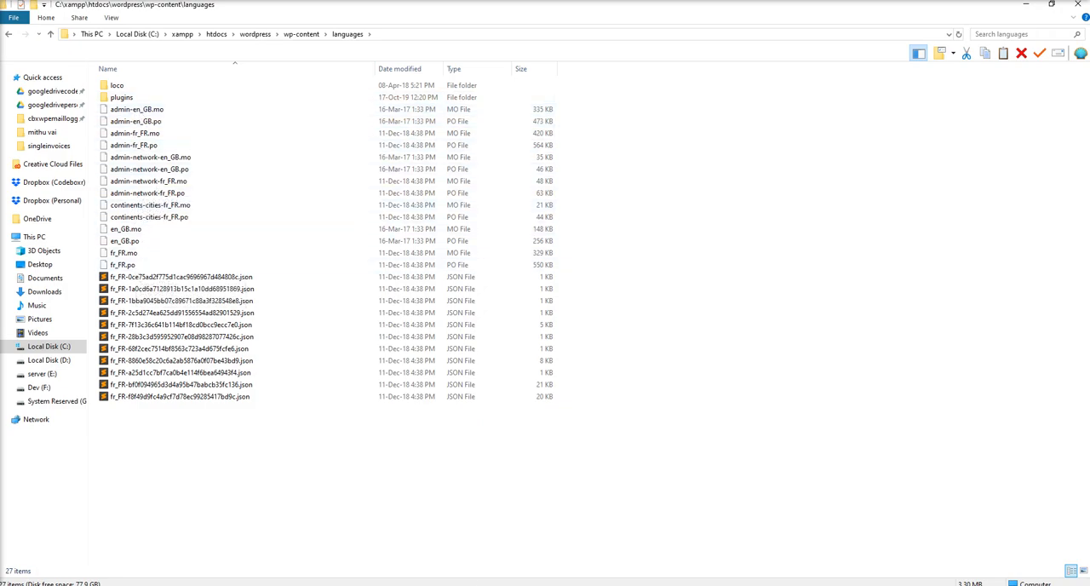
# Switch back to the browser, open General Settings in a new tab and inspect the available Site Language options.
pyautogui.hotkey('alt', 'Tab')
pyautogui.click(260, 7)
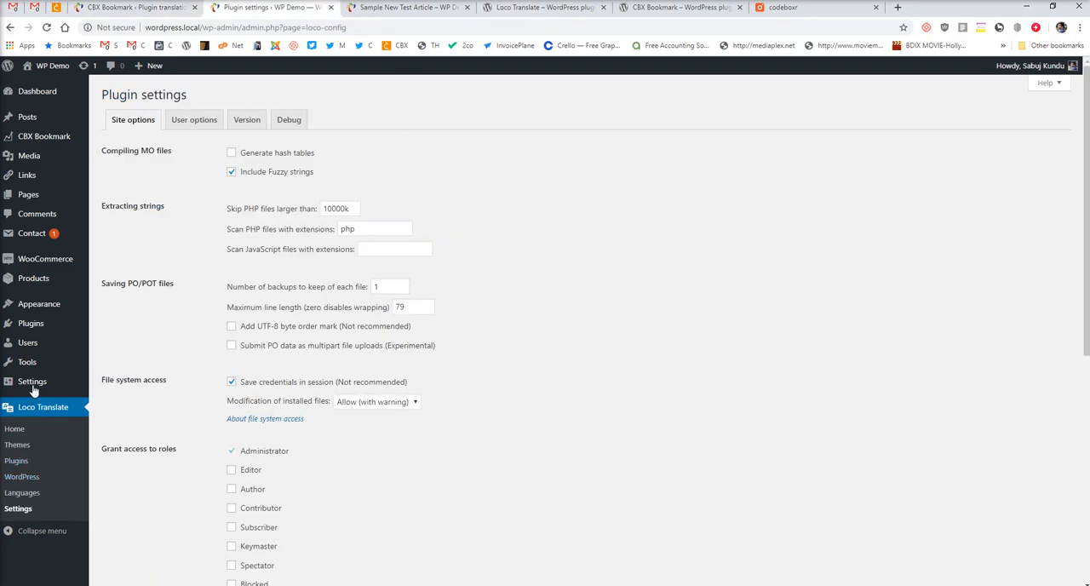
pyautogui.middleClick(107, 383)
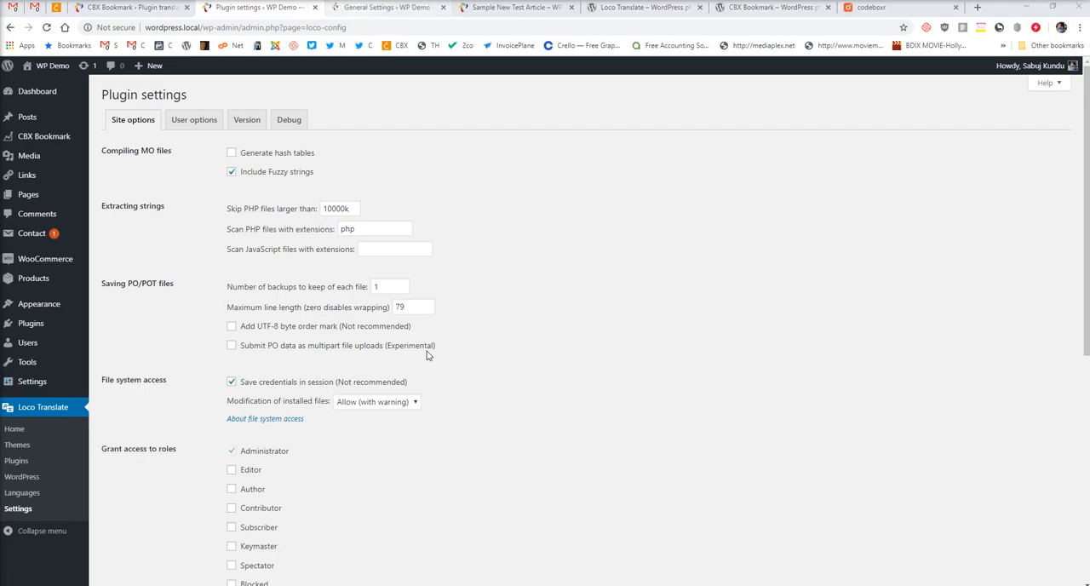
pyautogui.click(366, 7)
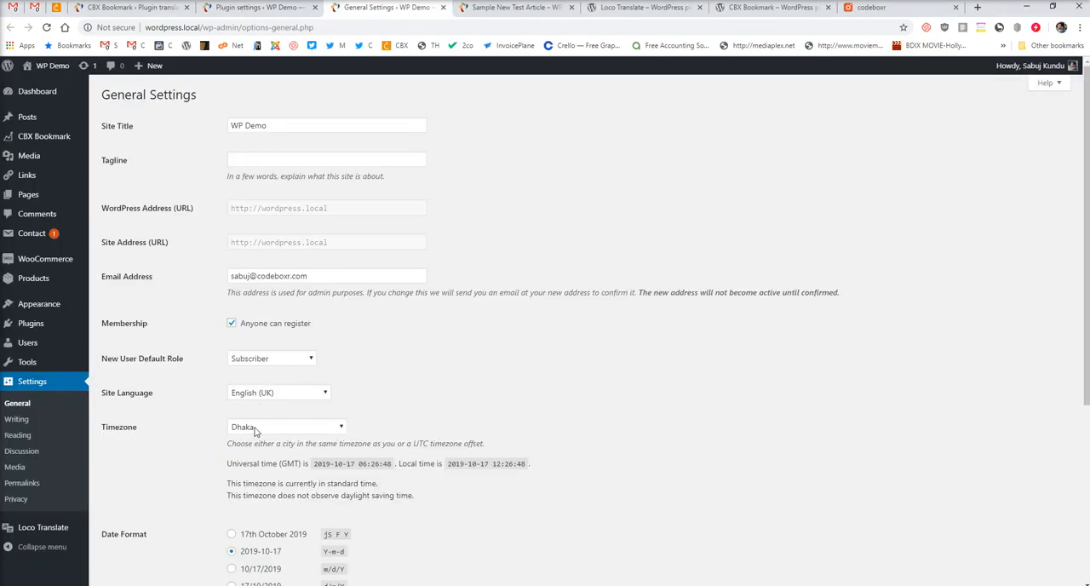
pyautogui.click(290, 392)
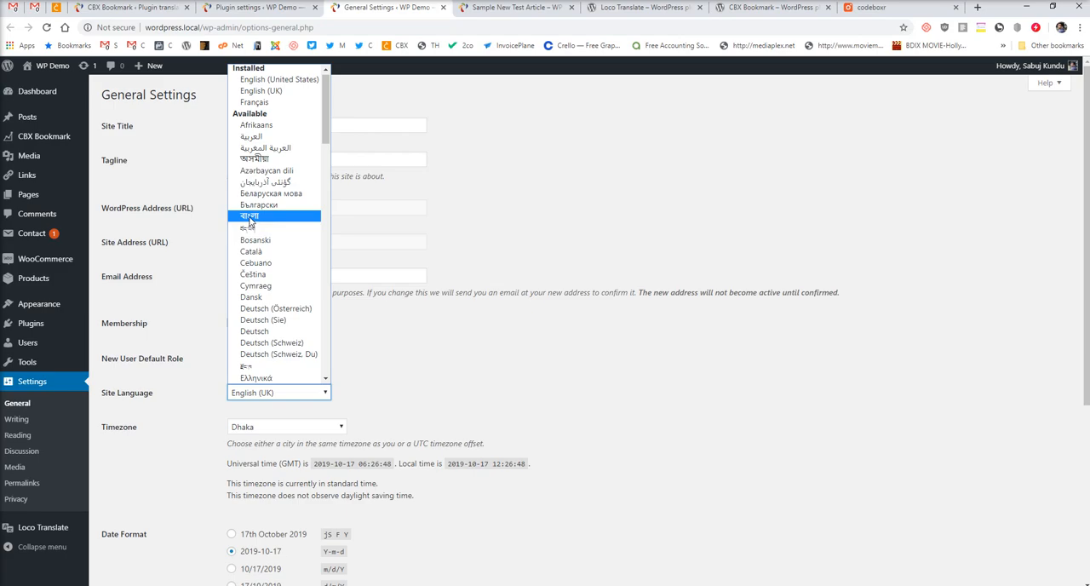
pyautogui.click(489, 346)
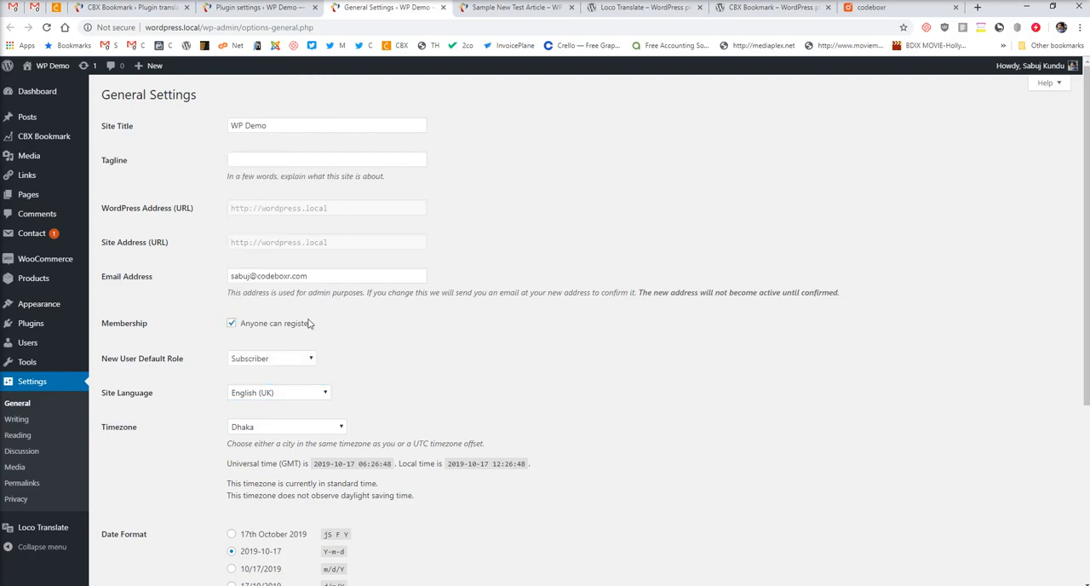
# Switch to File Explorer and compare the translation files in cbxwpbookmark\languages with those in wp-content\languages.
pyautogui.moveTo(251, 562)
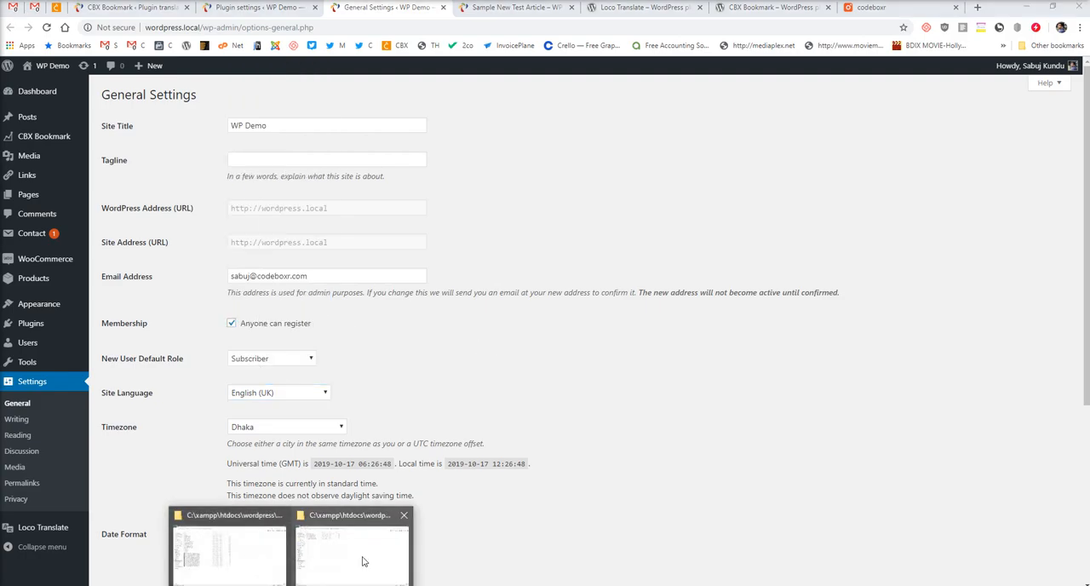
pyautogui.click(351, 562)
pyautogui.moveTo(315, 579)
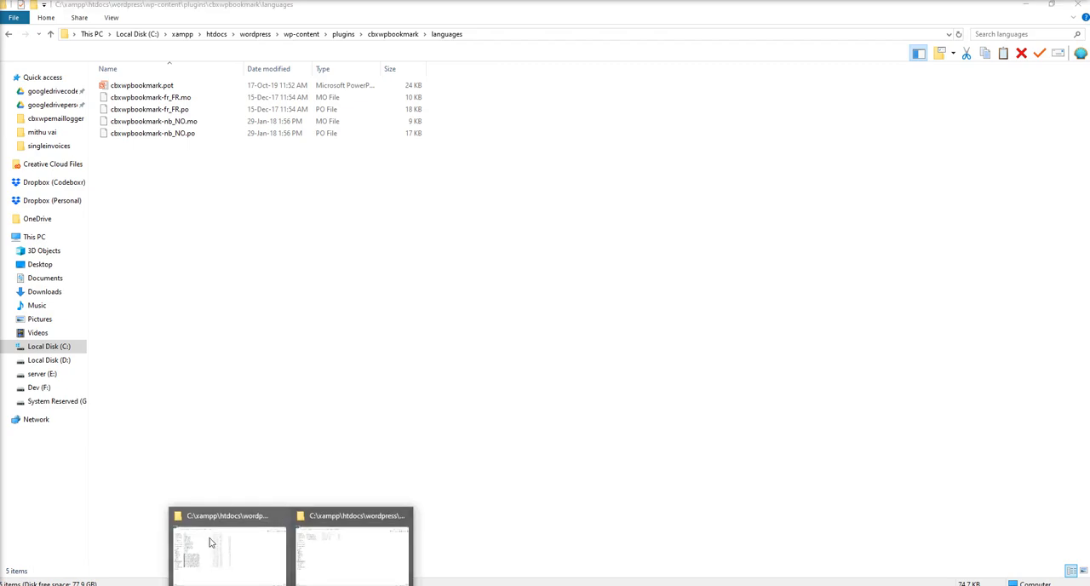
pyautogui.click(361, 545)
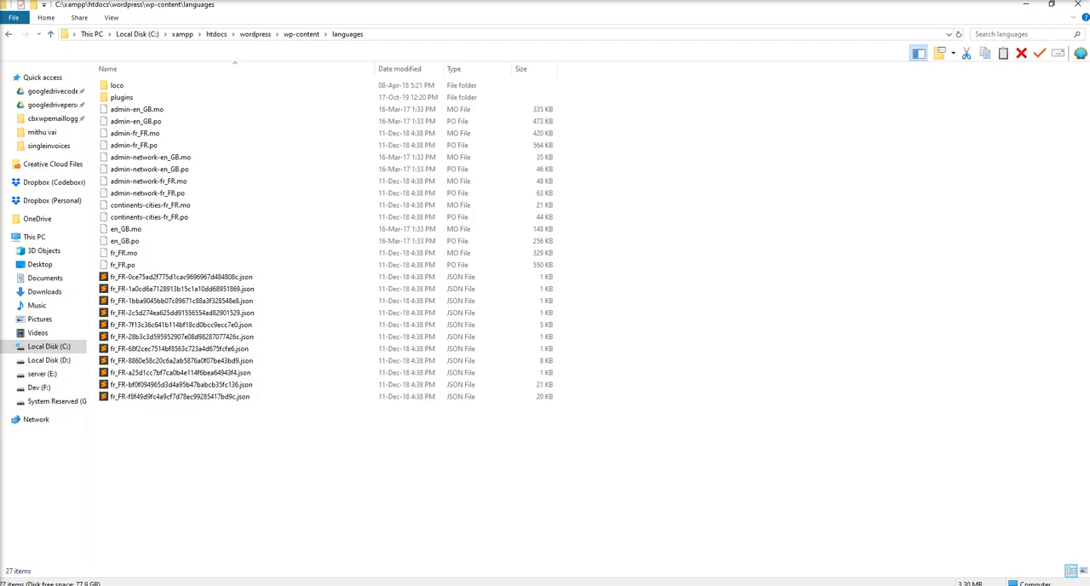
pyautogui.click(348, 562)
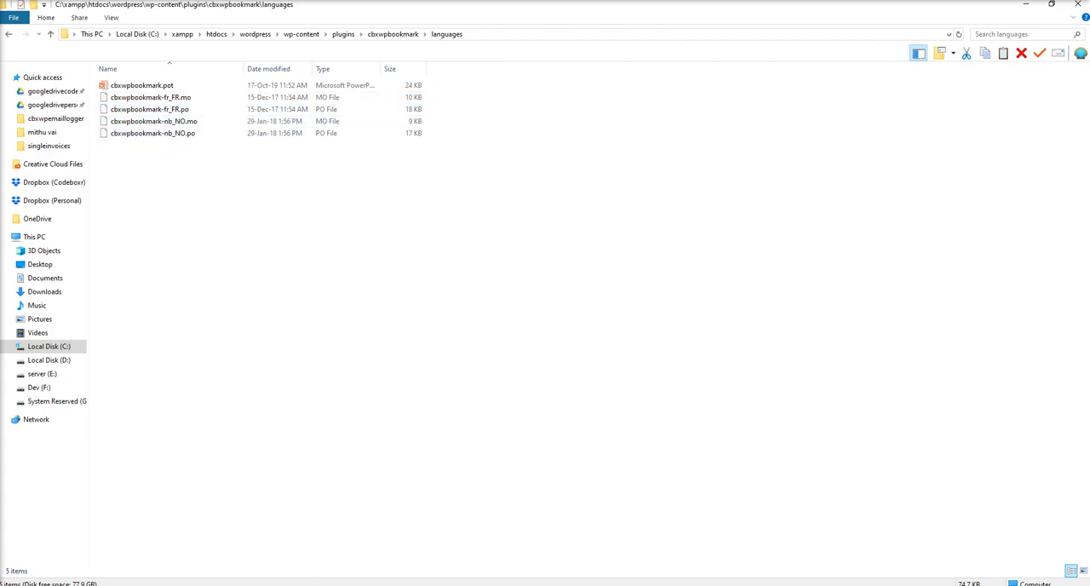
pyautogui.click(408, 584)
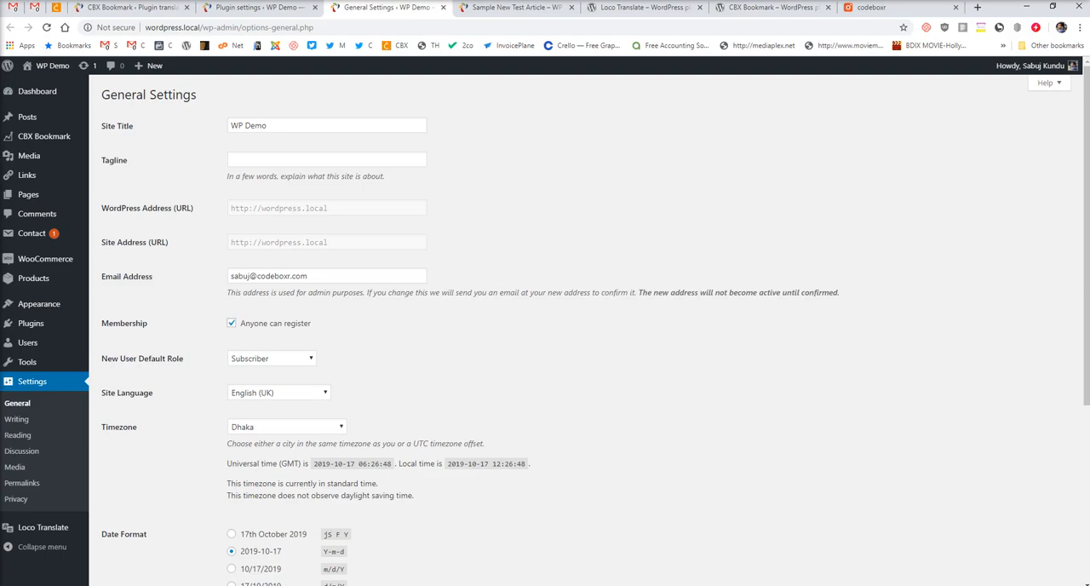
pyautogui.click(292, 585)
pyautogui.click(243, 581)
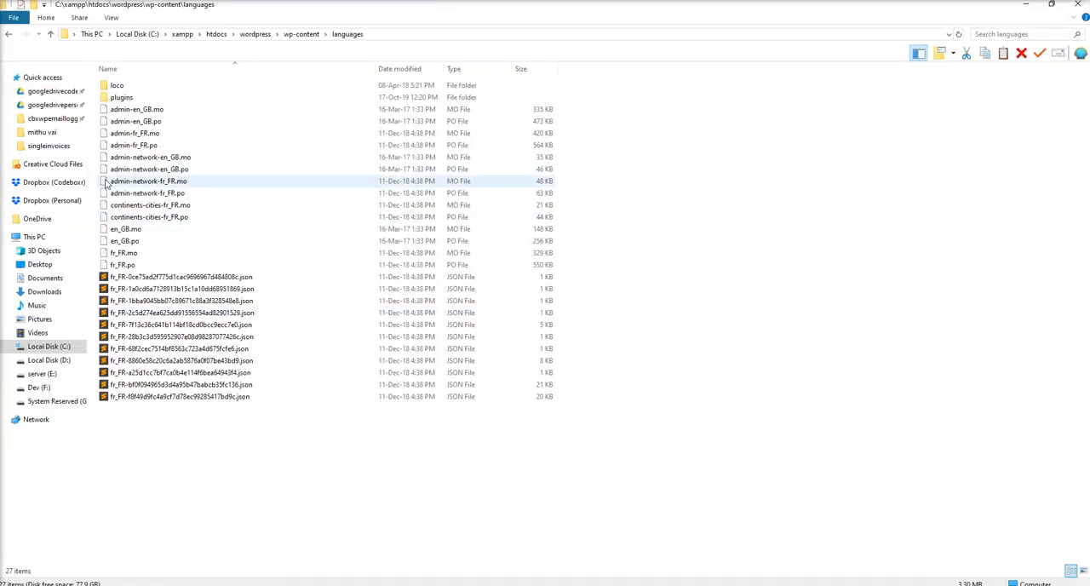
# Check the plugins subfolder of wp-content\languages and return to the window showing the cbxwpbookmark languages folder.
pyautogui.doubleClick(119, 99)
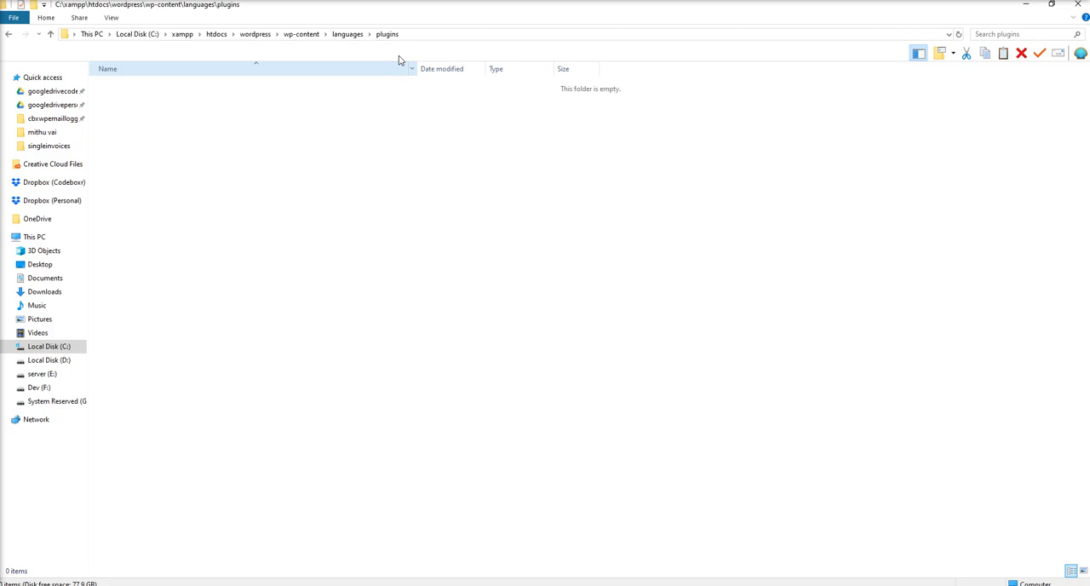
pyautogui.click(349, 36)
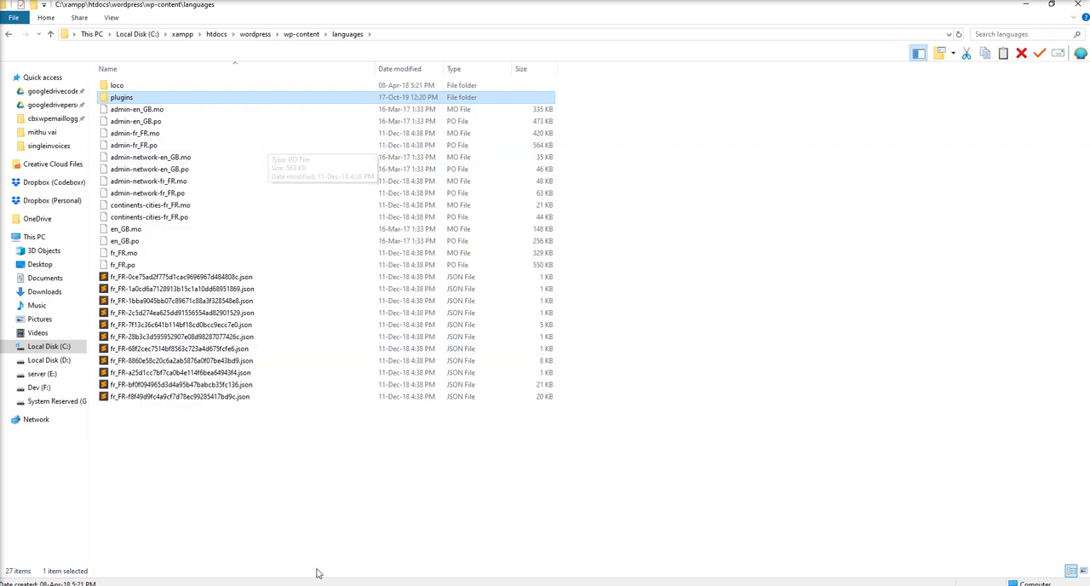
pyautogui.moveTo(316, 584)
pyautogui.click(367, 558)
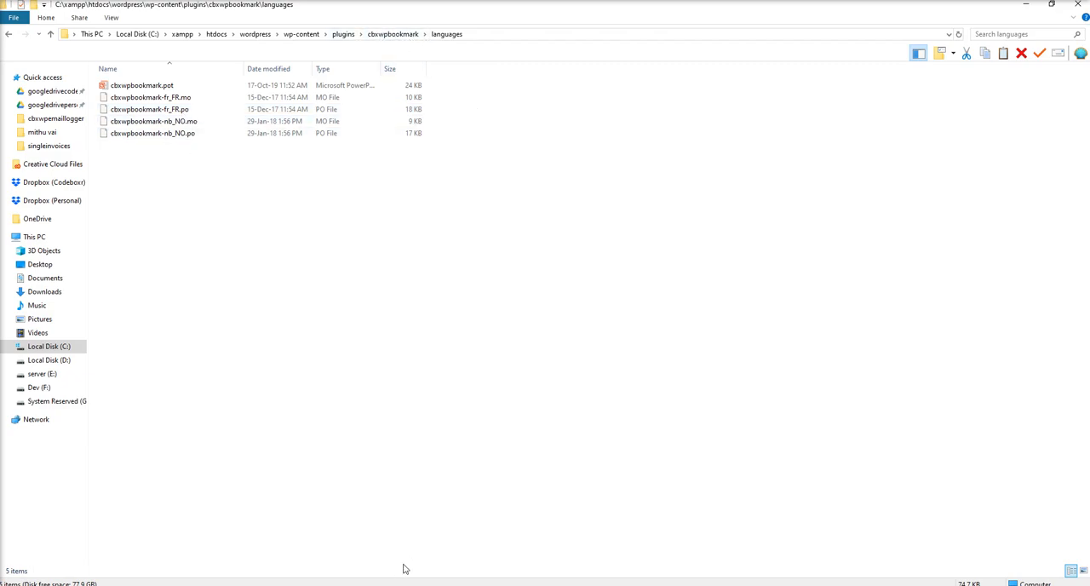
# Switch to the browser and set up a new CBX Bookmark translation in Loco Translate with English (UK) as the WordPress language.
pyautogui.moveTo(458, 585)
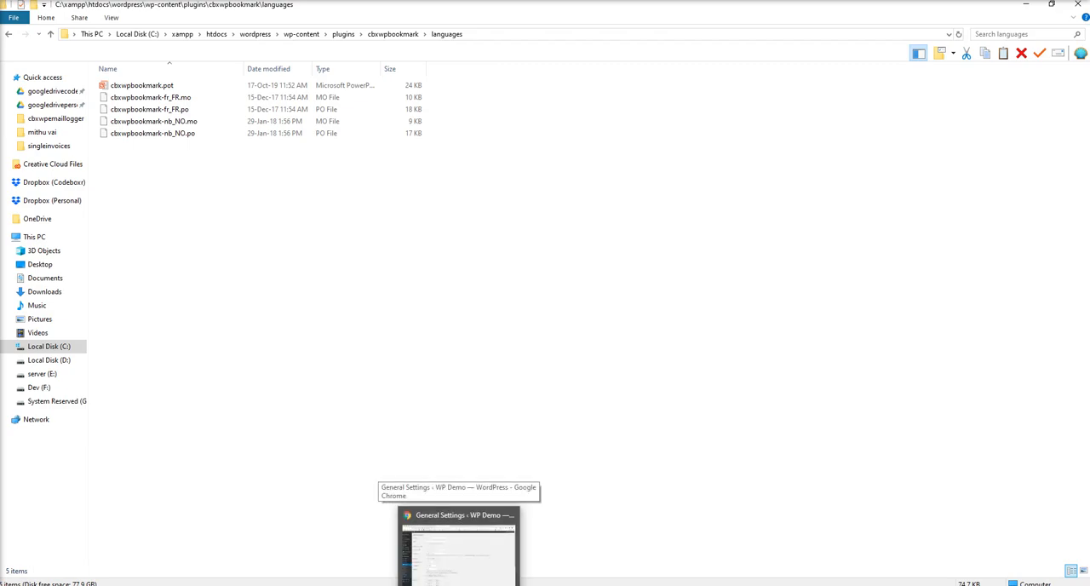
pyautogui.click(458, 545)
pyautogui.click(131, 9)
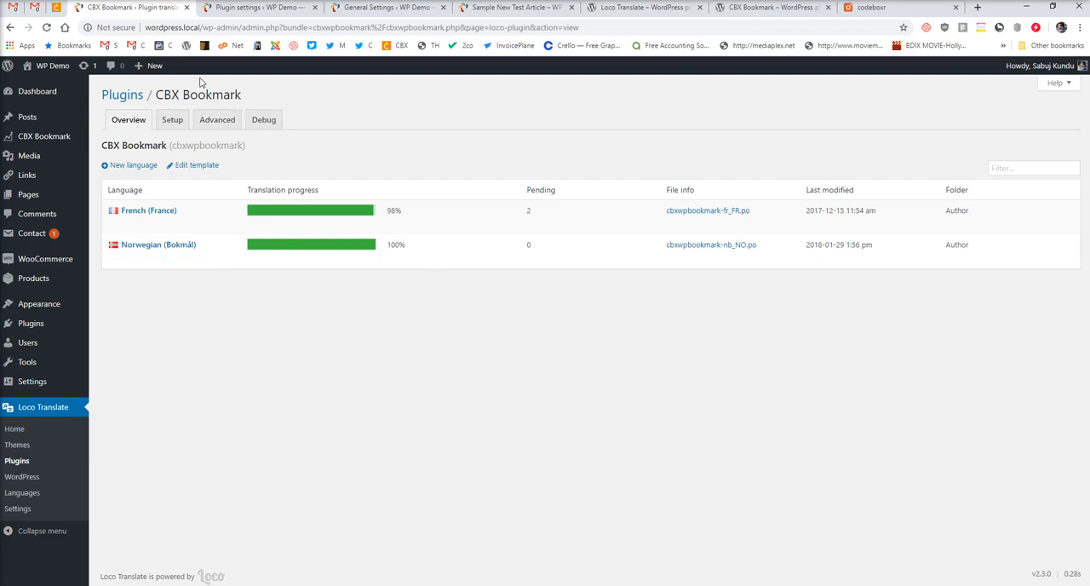
pyautogui.click(127, 167)
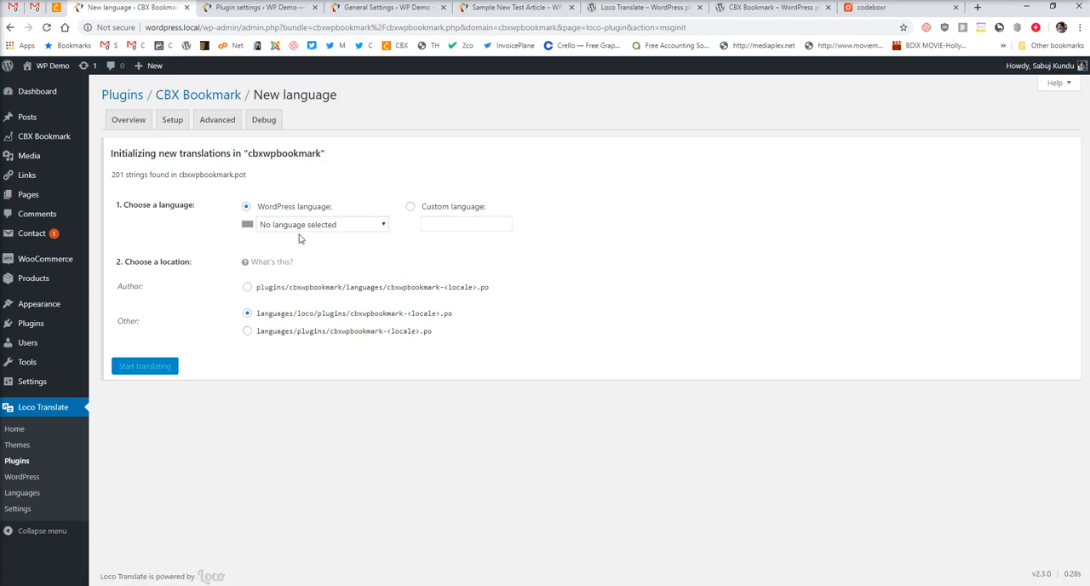
pyautogui.click(306, 227)
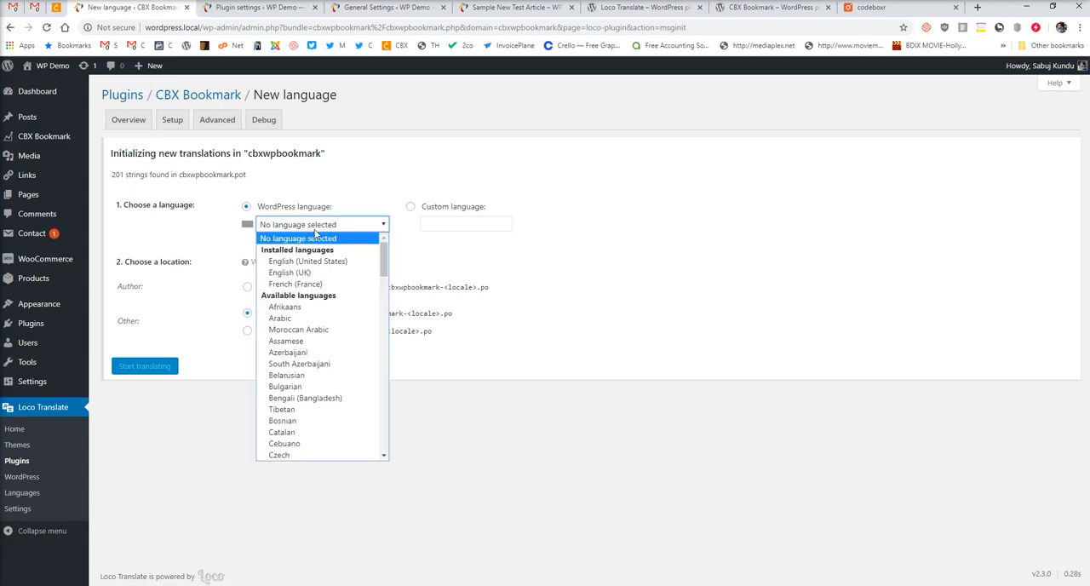
pyautogui.click(304, 273)
# Check the Site Language in General Settings and choose languages/plugins/cbxwpbookmark-en_GB.po as the new translation's location.
pyautogui.click(388, 7)
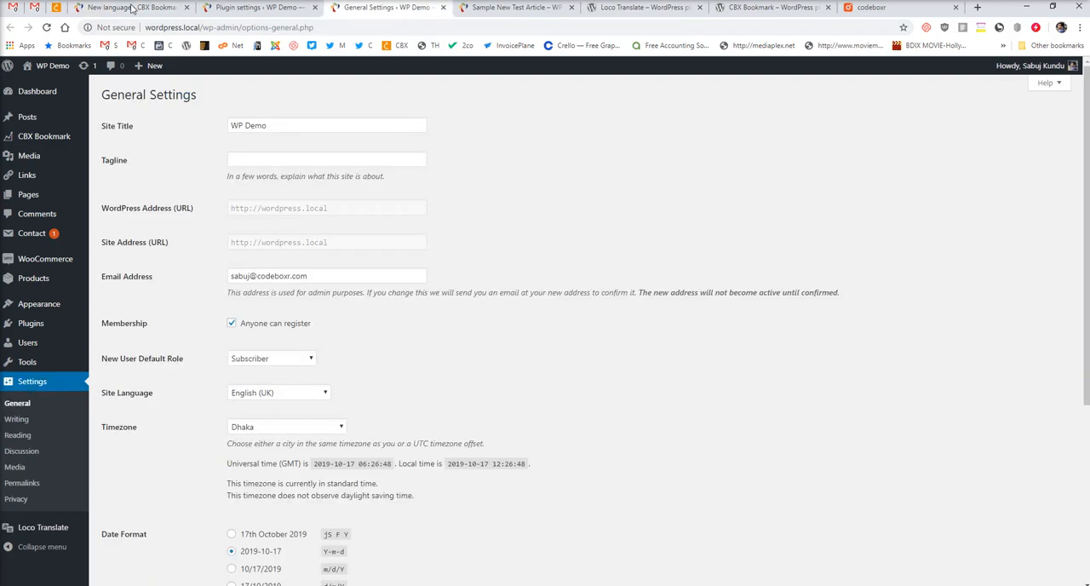
pyautogui.click(246, 8)
pyautogui.click(132, 9)
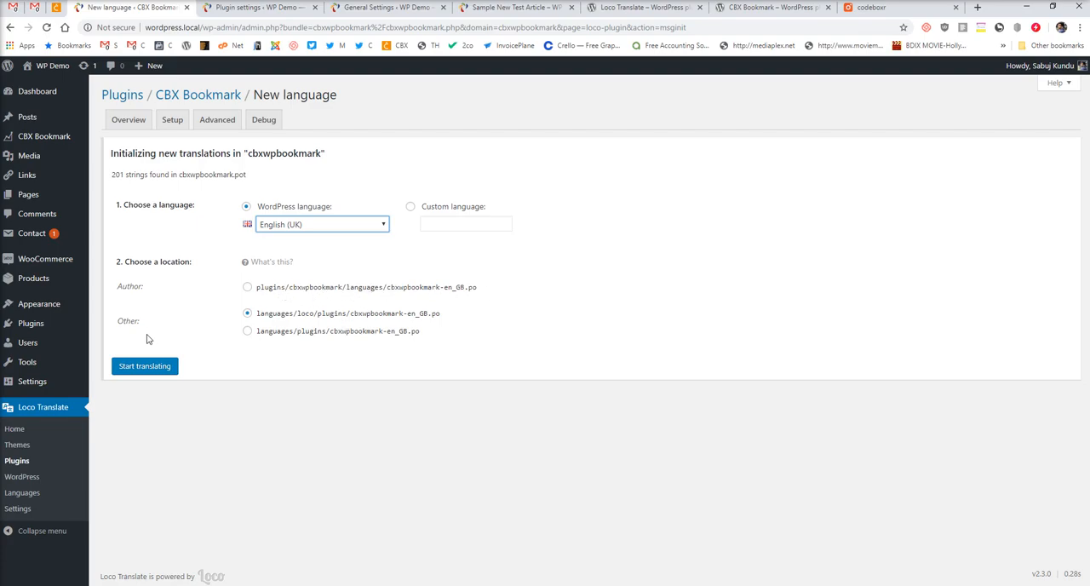
pyautogui.click(247, 332)
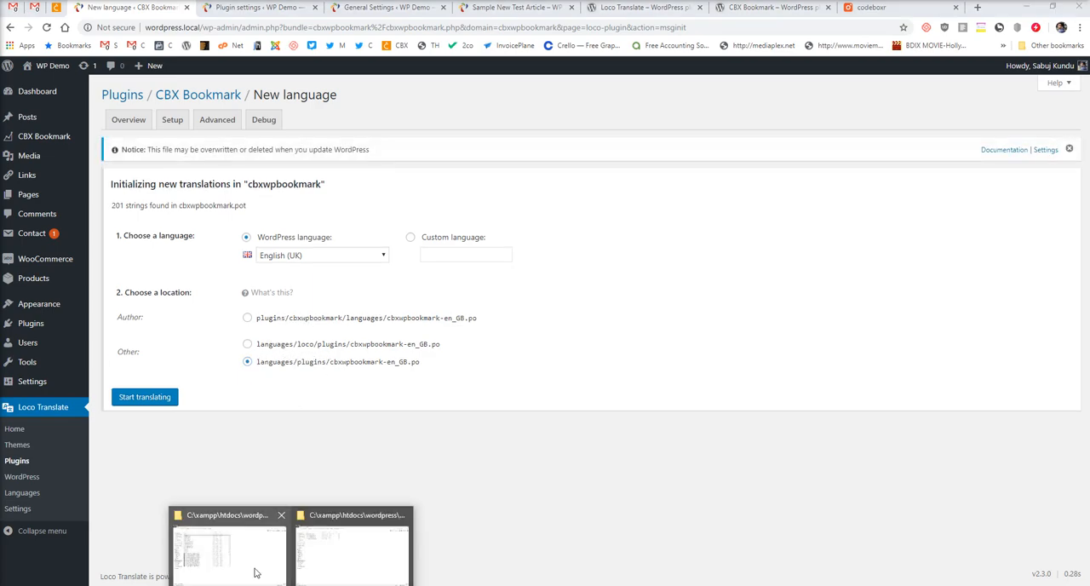
# Switch to File Explorer, inspect the loco folder in wp-content\languages and return to the browser.
pyautogui.click(255, 574)
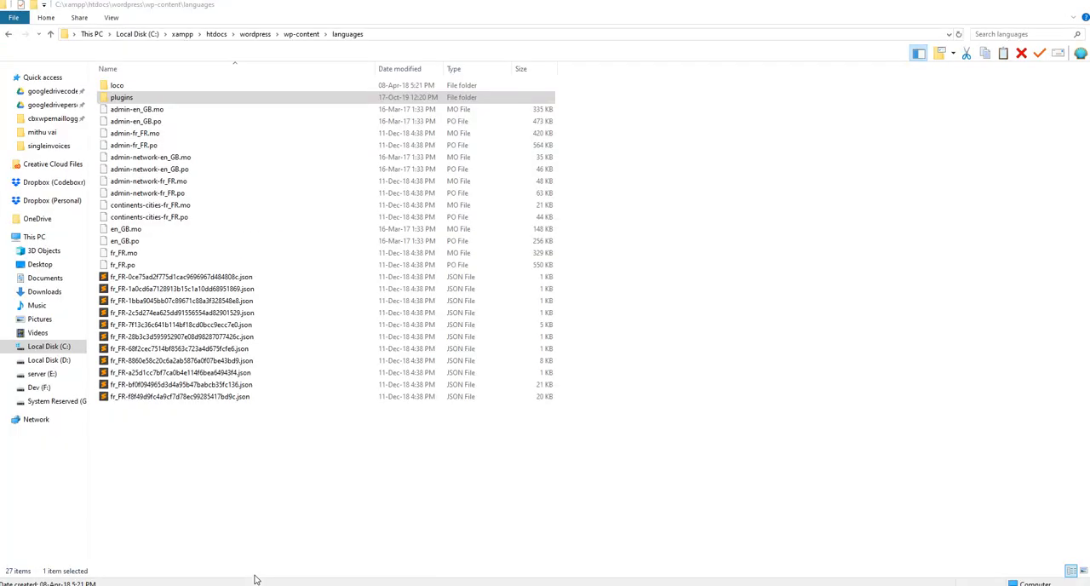
pyautogui.doubleClick(119, 87)
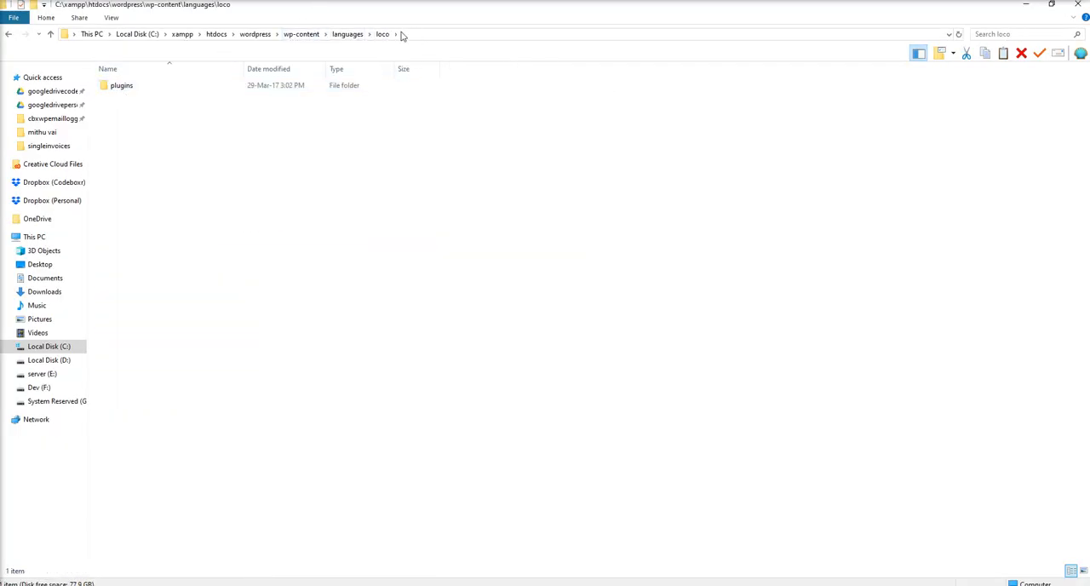
pyautogui.click(348, 34)
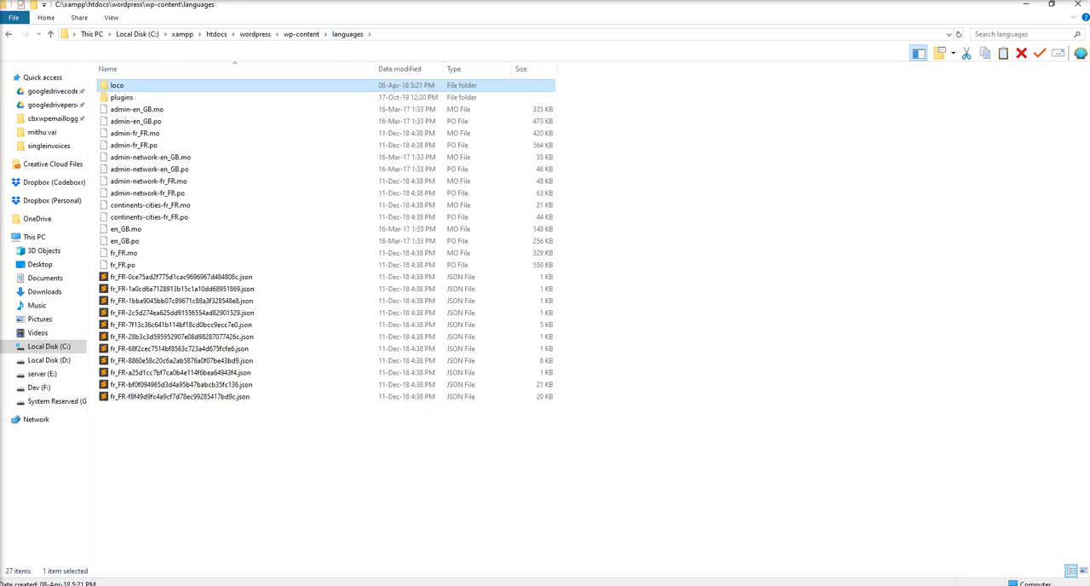
pyautogui.hotkey('alt', 'Tab')
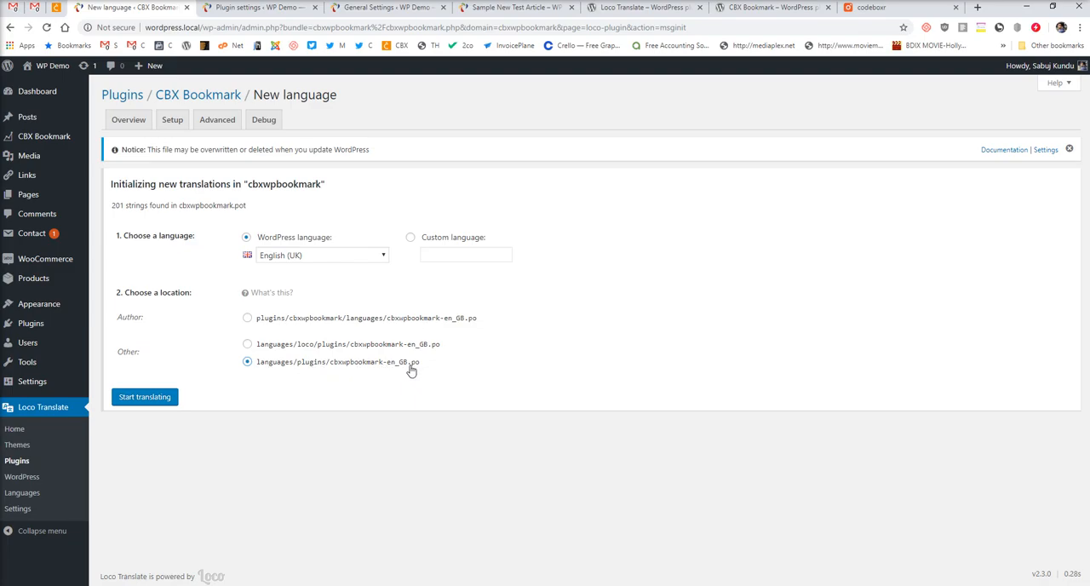
# Start the English (UK) translation and check the plugins subfolder of wp-content\languages for its files, returning to the translation editor.
pyautogui.click(150, 400)
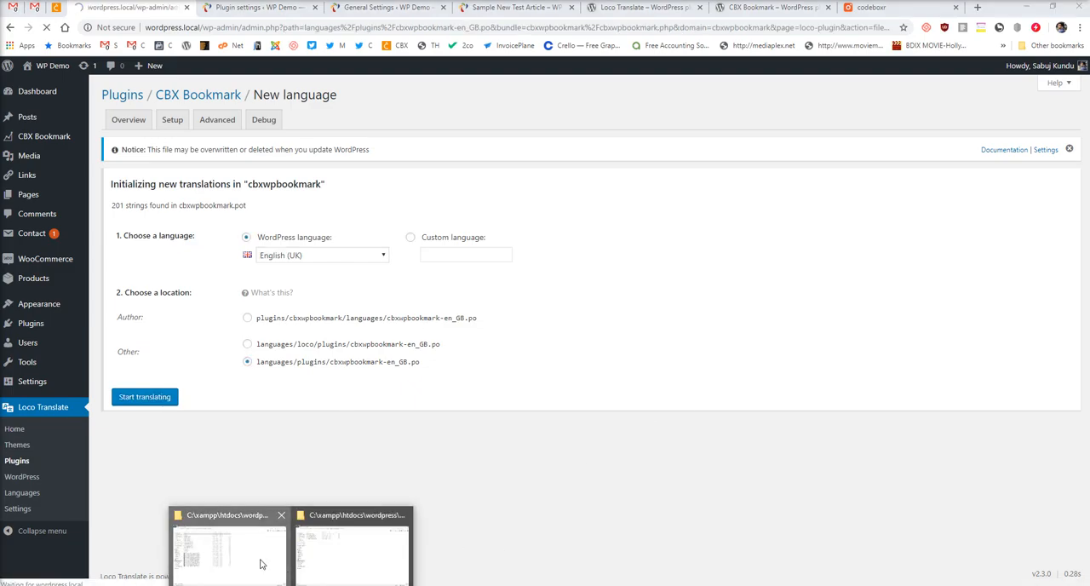
pyautogui.click(262, 564)
pyautogui.doubleClick(124, 99)
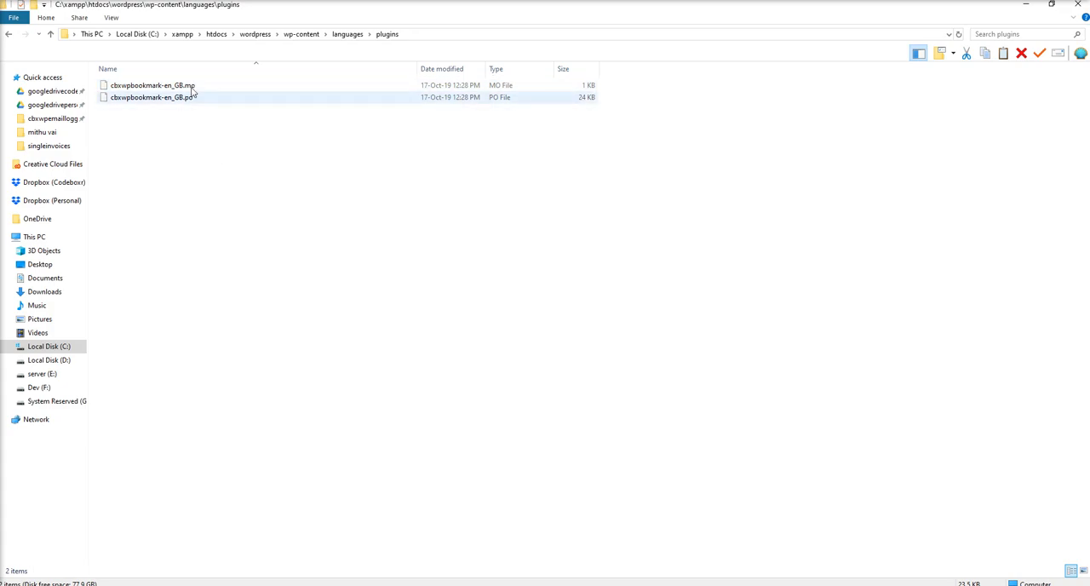
pyautogui.click(387, 584)
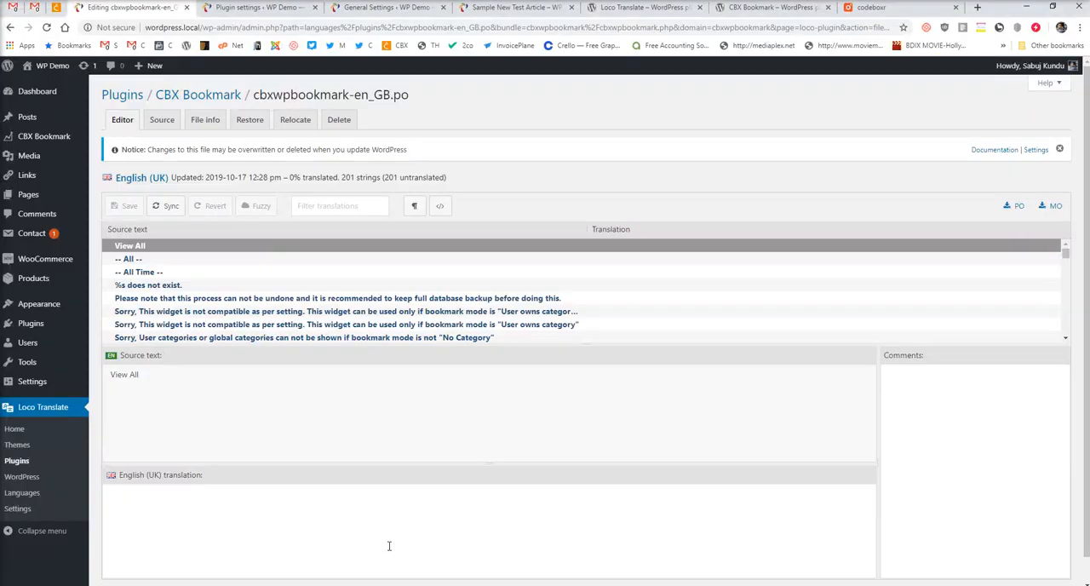
# Filter the source strings by "Bookmark" and select the string that reads only "Bookmark".
pyautogui.click(368, 204)
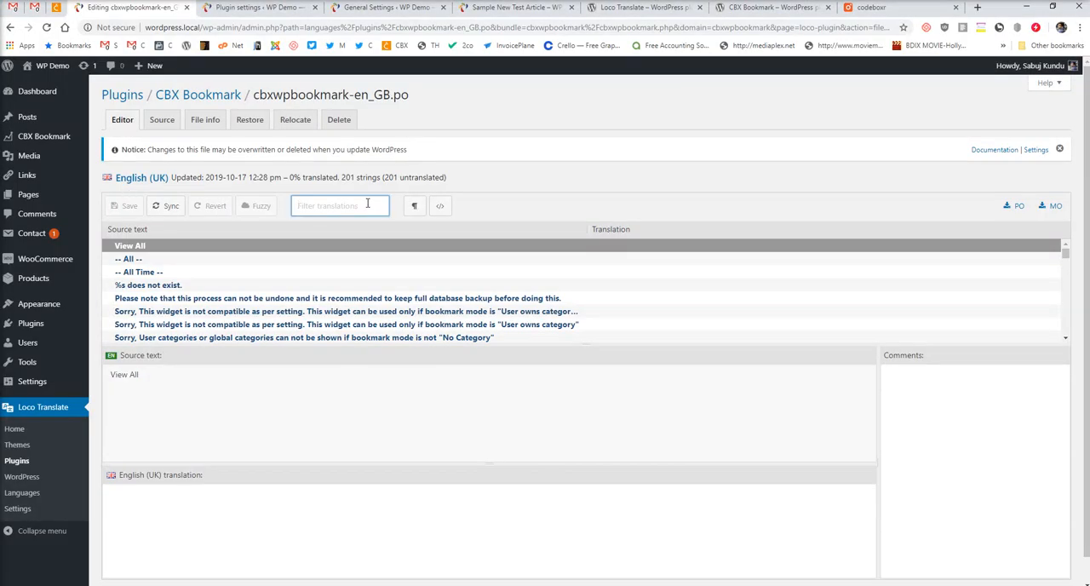
pyautogui.write('Bookmark')
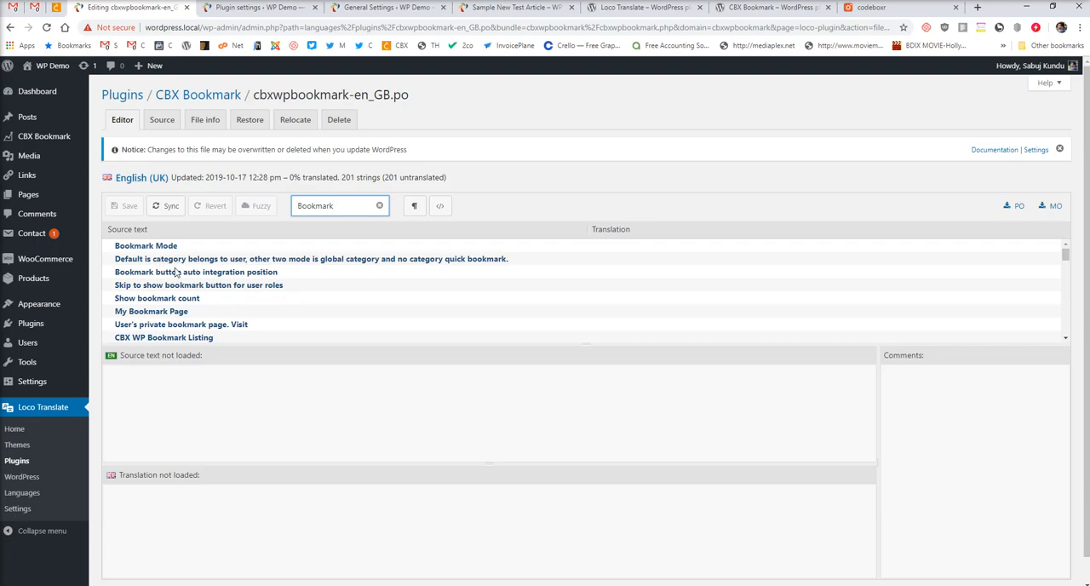
pyautogui.scroll(-2, 286, 294)
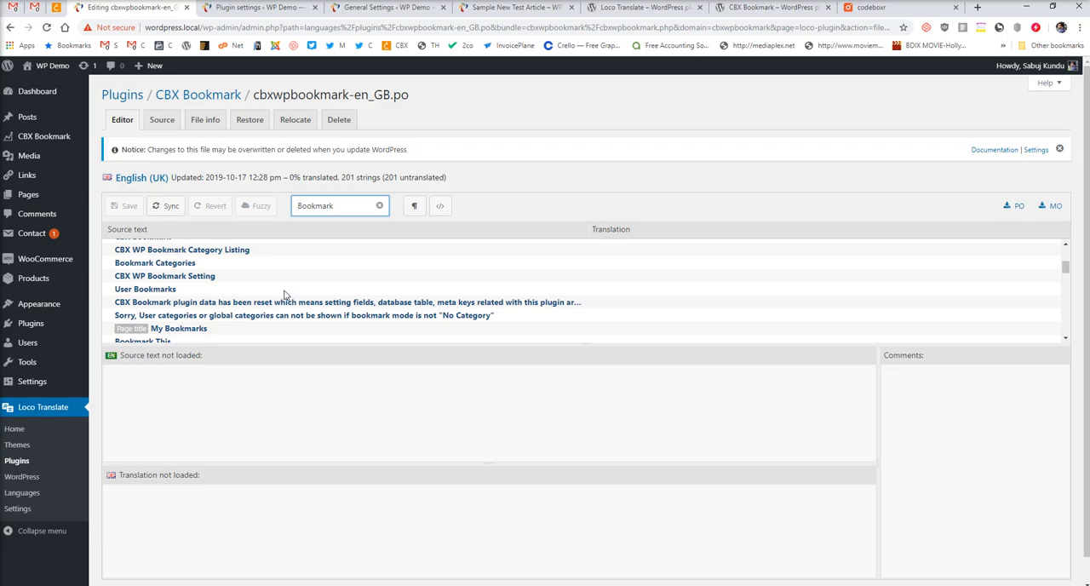
pyautogui.click(150, 329)
pyautogui.scroll(-3, 153, 289)
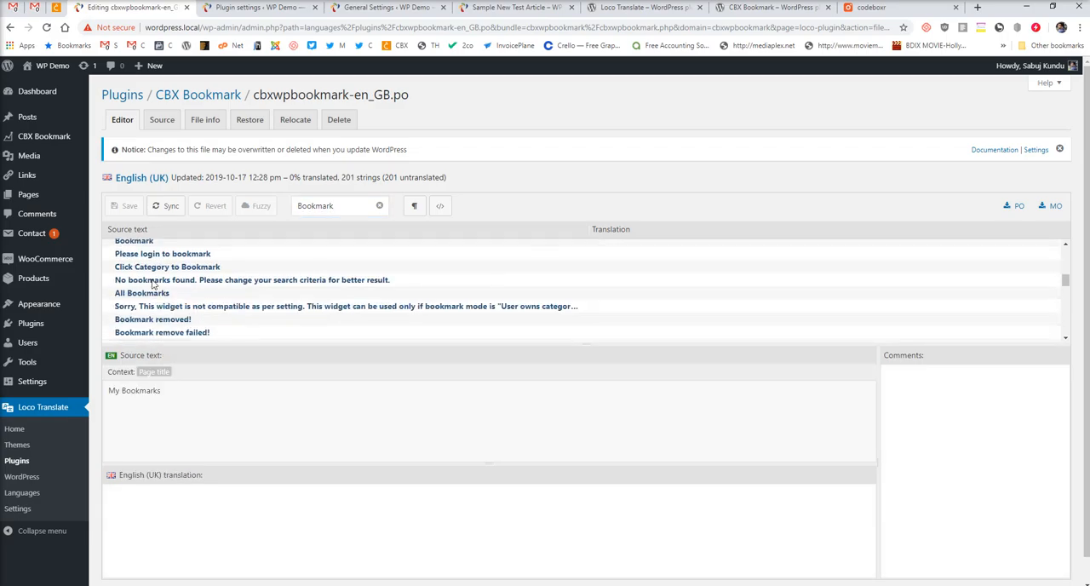
pyautogui.click(142, 246)
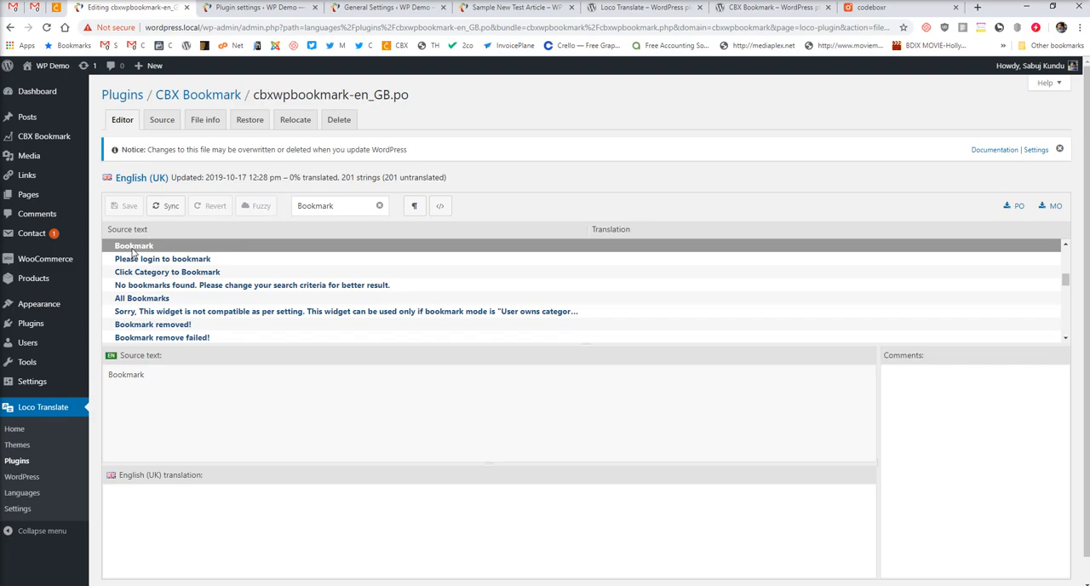
# Translate the "Bookmark" string as "Add to Busket" in English (UK) and save the translation file.
pyautogui.click(178, 502)
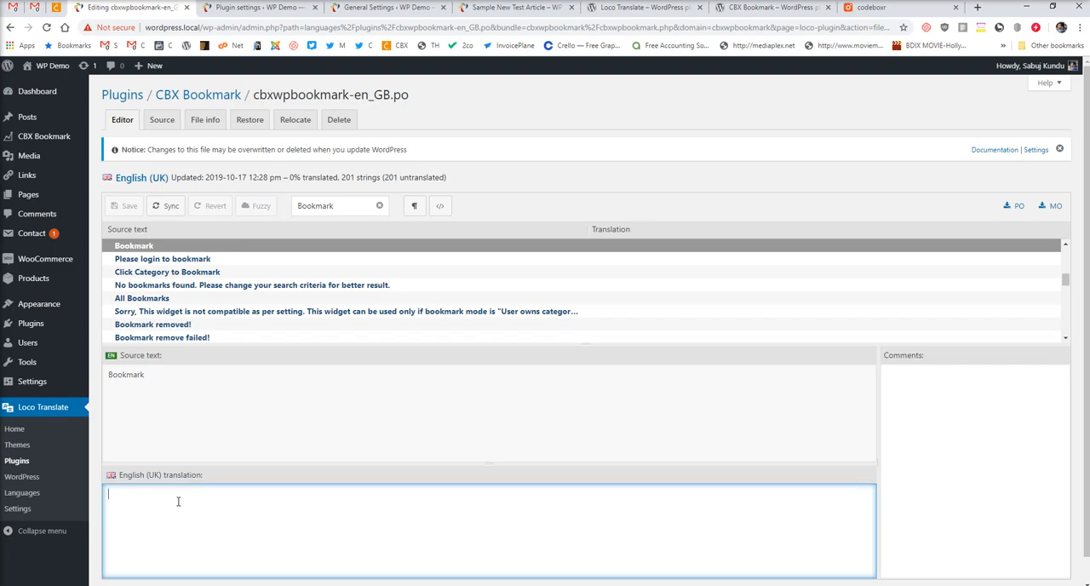
pyautogui.click(134, 263)
pyautogui.click(137, 248)
pyautogui.click(154, 528)
pyautogui.write('Add to  Busket')
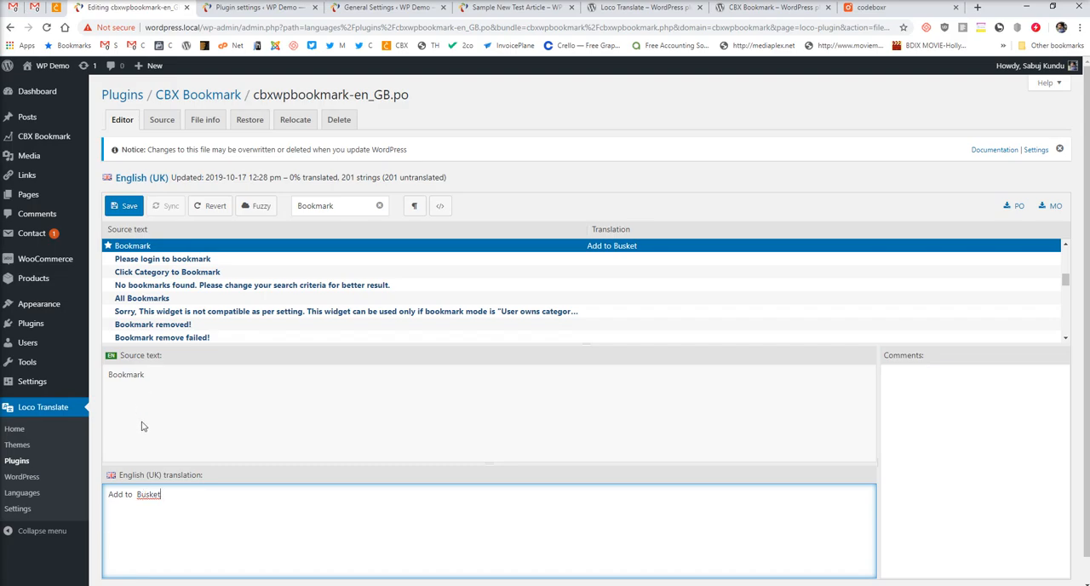
pyautogui.click(126, 207)
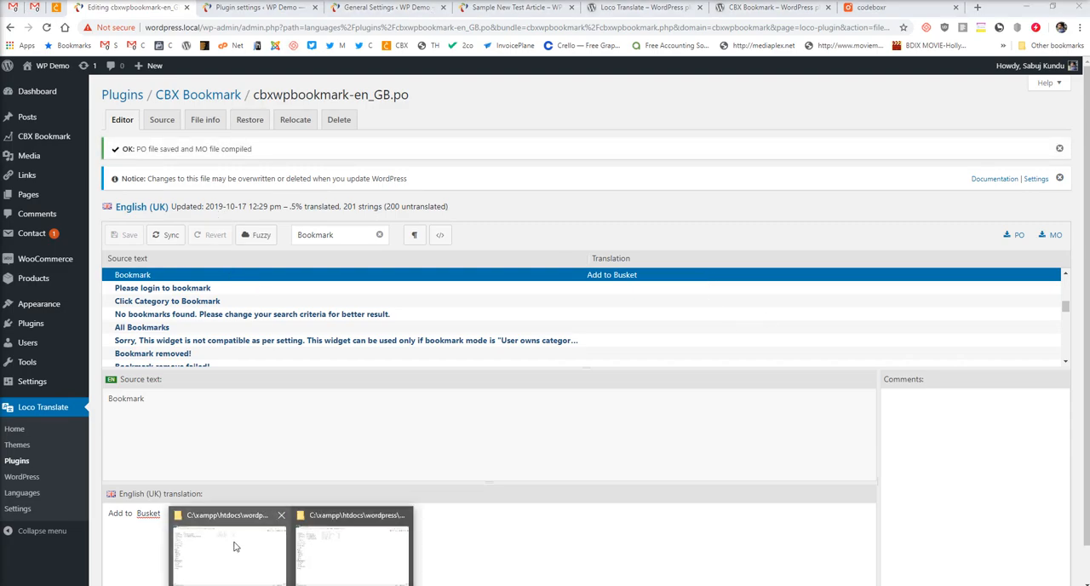
# Switch to File Explorer and compare the saved files in wp-content\languages\plugins with those in cbxwpbookmark\languages.
pyautogui.click(312, 539)
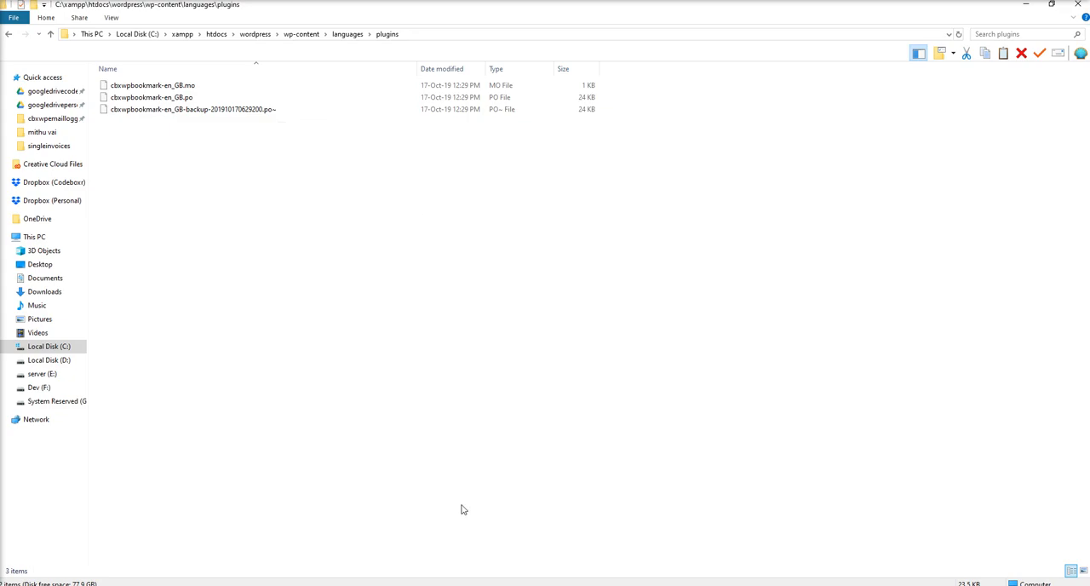
pyautogui.click(393, 584)
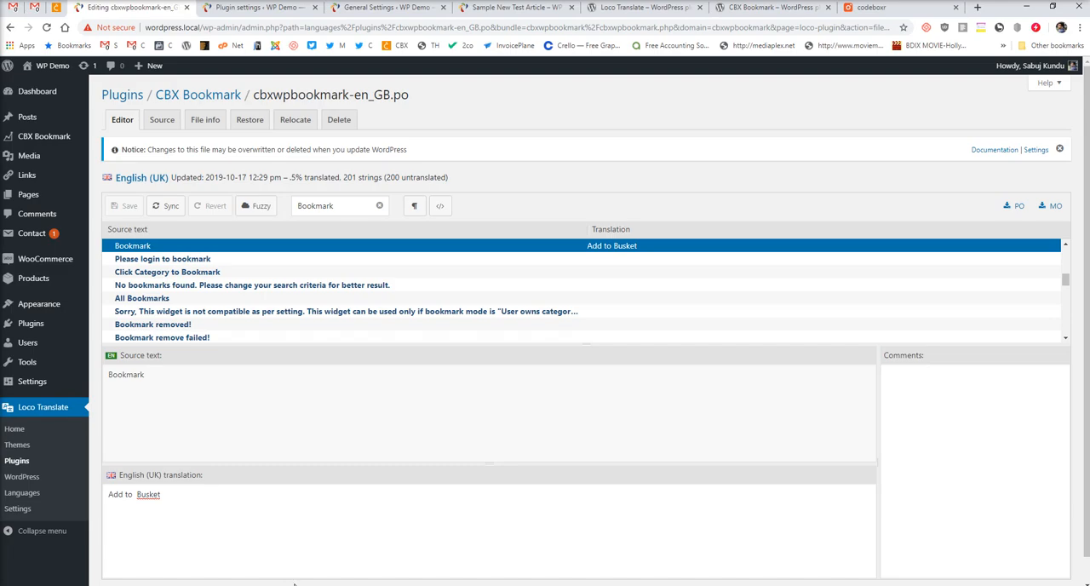
pyautogui.moveTo(293, 585)
pyautogui.click(344, 564)
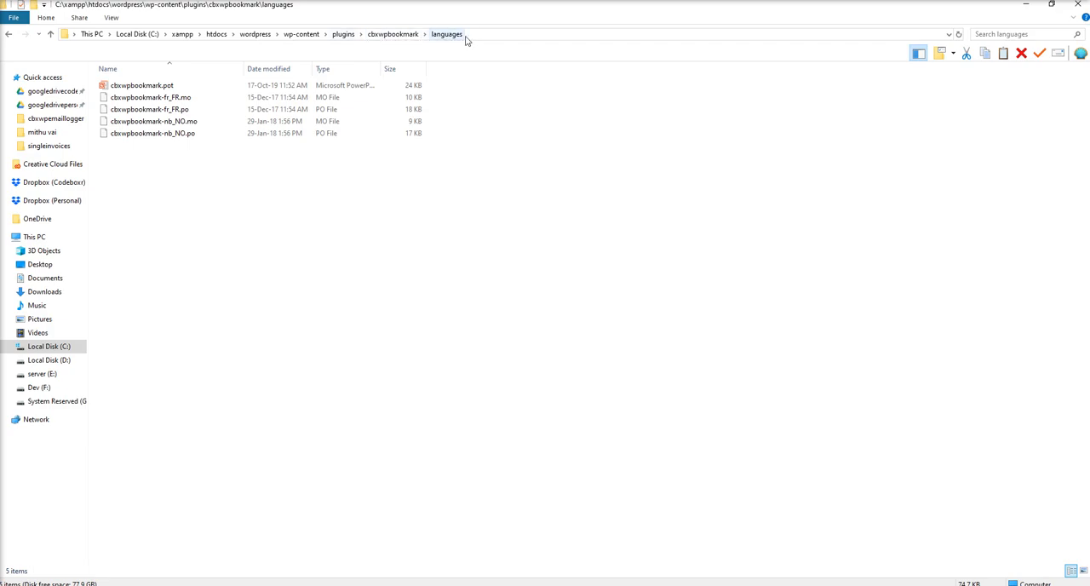
pyautogui.click(175, 134)
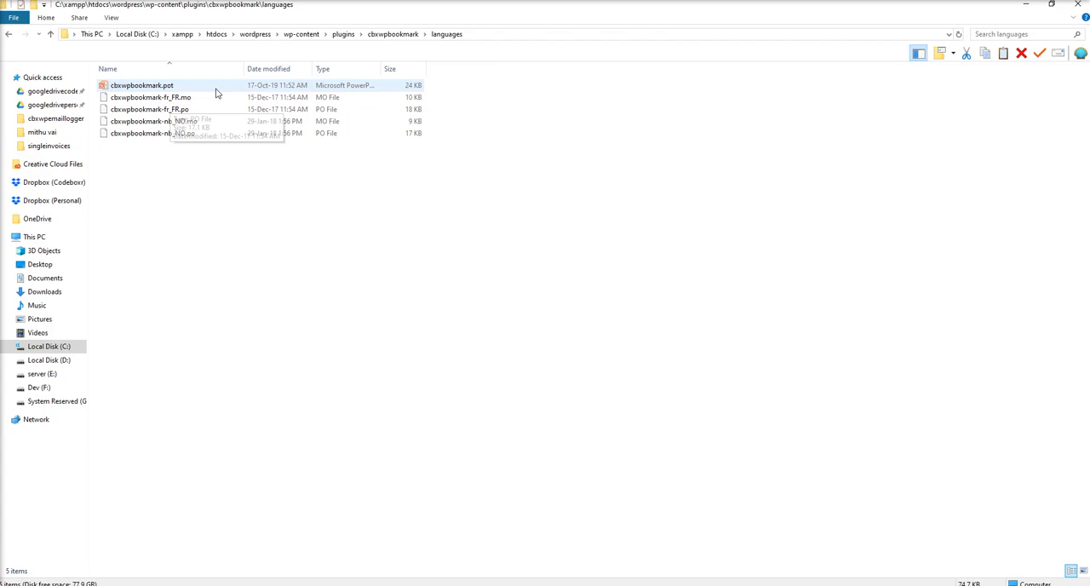
pyautogui.click(175, 109)
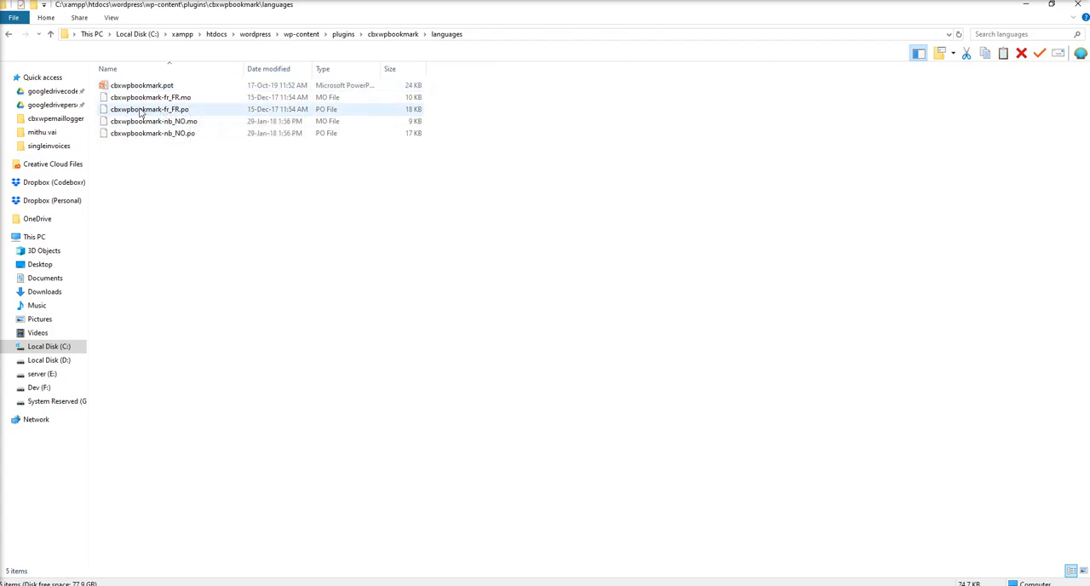
pyautogui.click(170, 89)
pyautogui.click(169, 97)
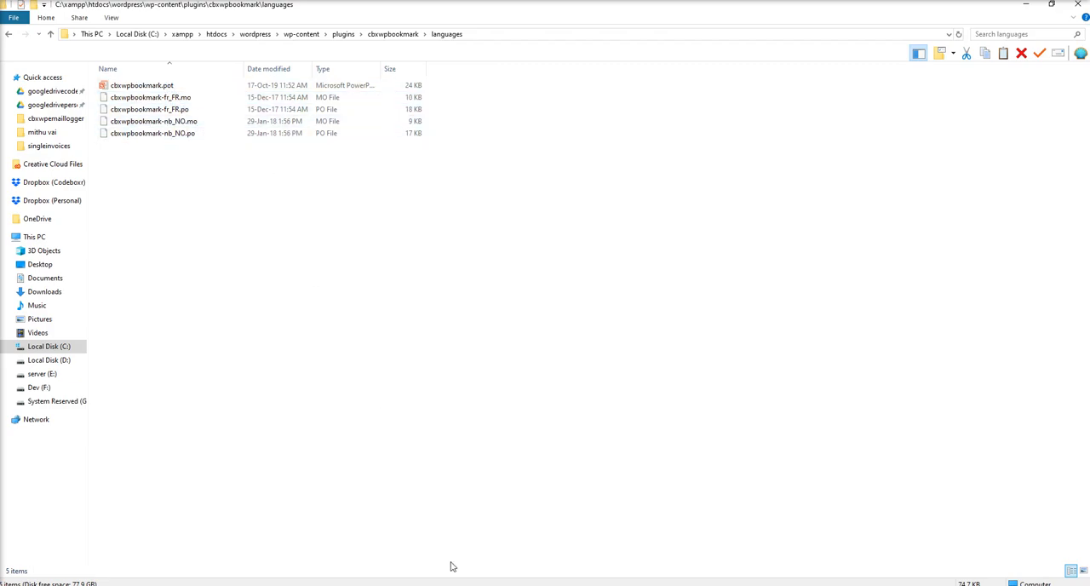
# Return to the browser, open the Sample New Test Article and remove its bookmark to check the button's translated label.
pyautogui.hotkey('alt', 'Tab')
pyautogui.click(474, 7)
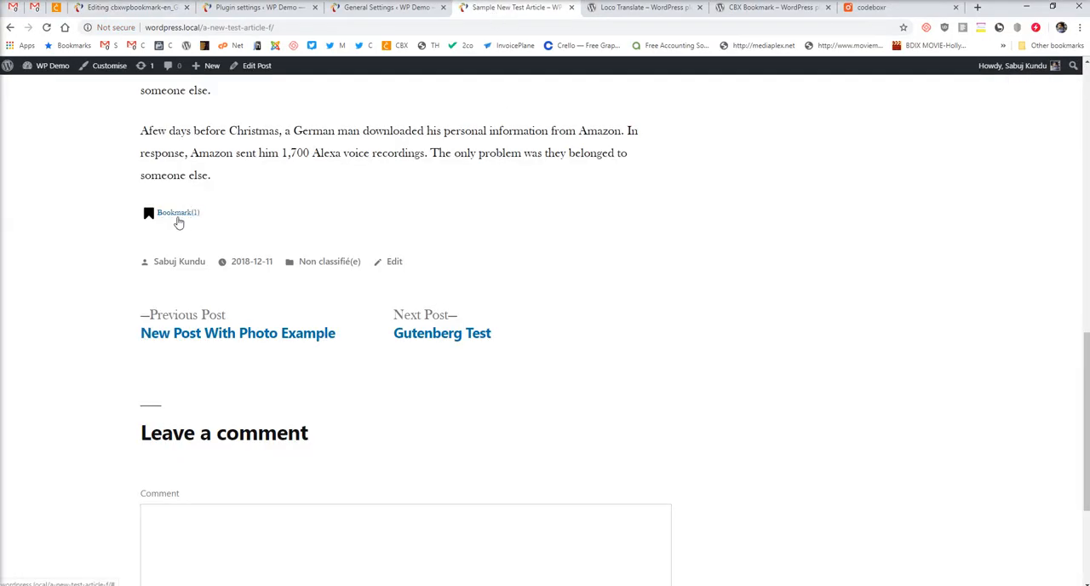
pyautogui.click(224, 225)
pyautogui.click(174, 217)
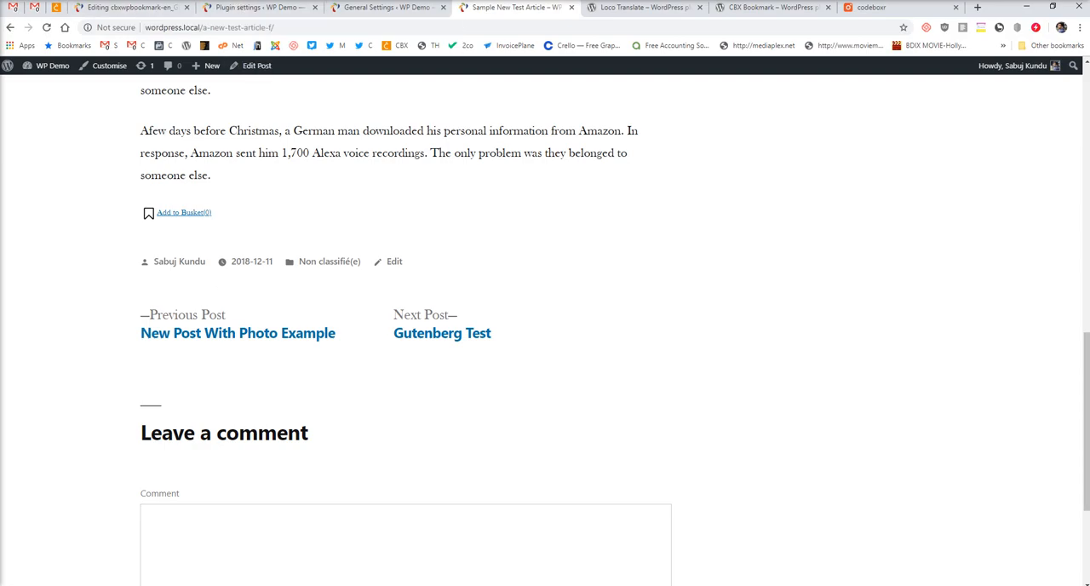
# Recheck the translation files in wp-content\languages\plugins and review the "Bookmark" string's translation in the Loco Translate editor.
pyautogui.click(260, 579)
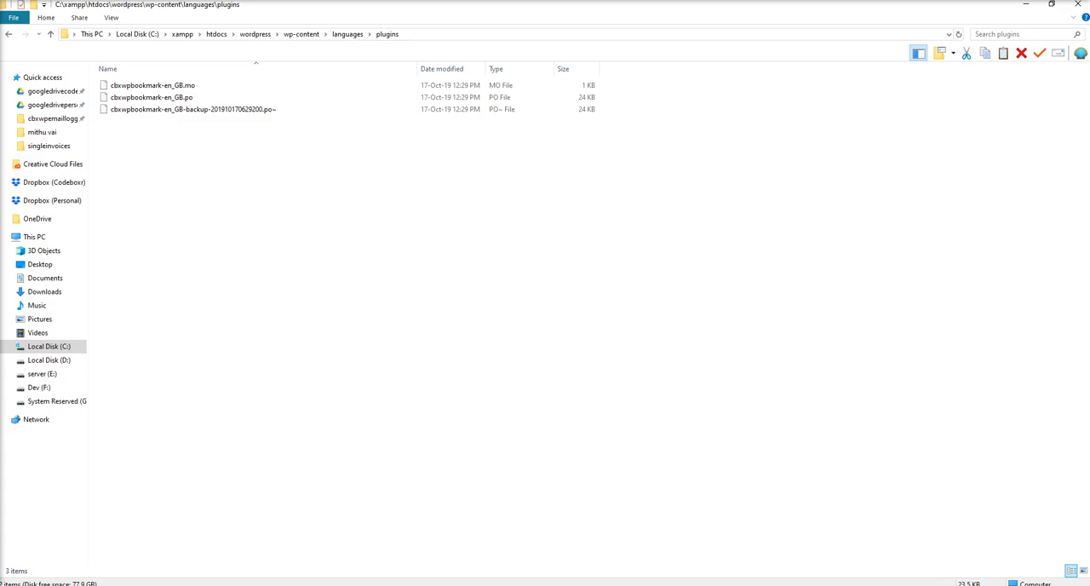
pyautogui.click(294, 584)
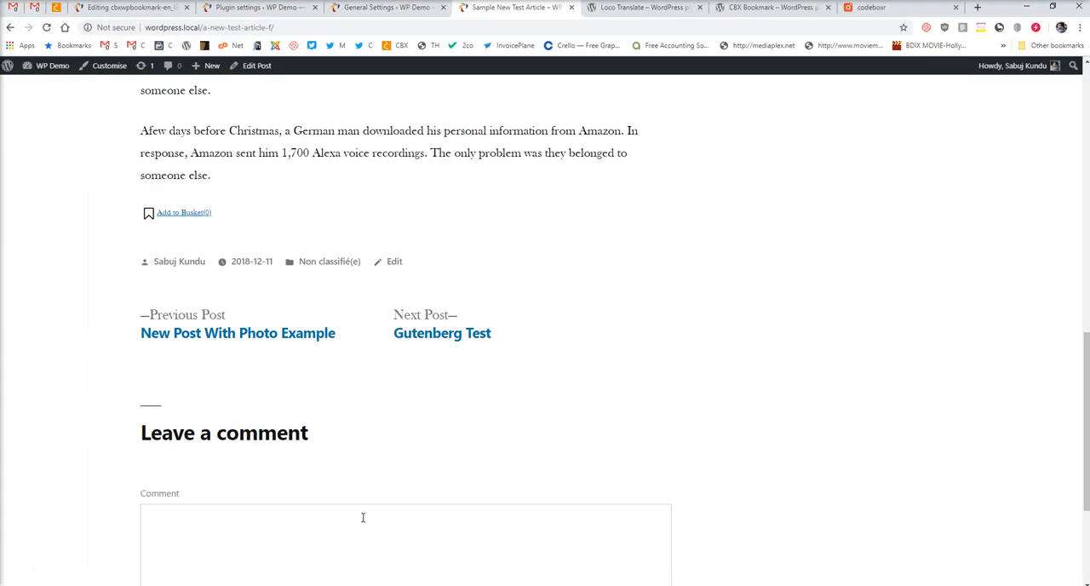
pyautogui.click(117, 10)
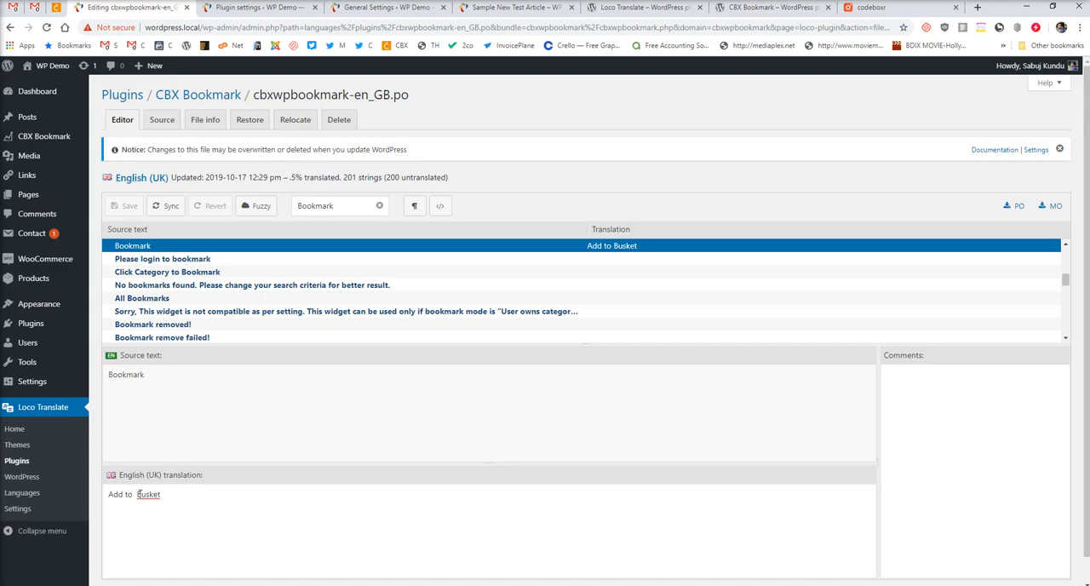
pyautogui.click(181, 501)
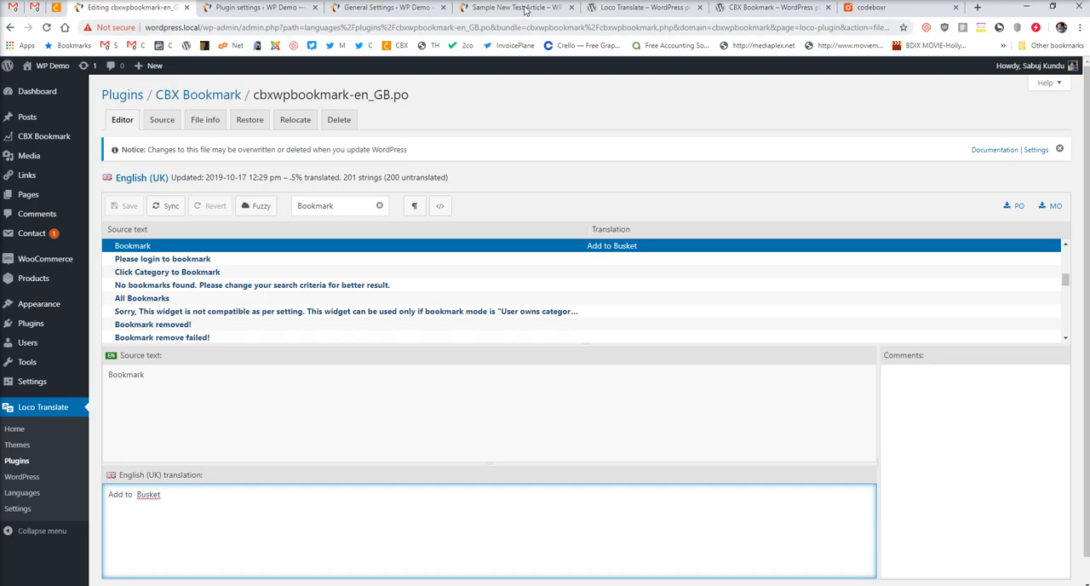
# Review the Loco Translate plugin page, its plugin settings, the General Settings and the cbxwpbookmark-en_GB.po editor.
pyautogui.click(649, 8)
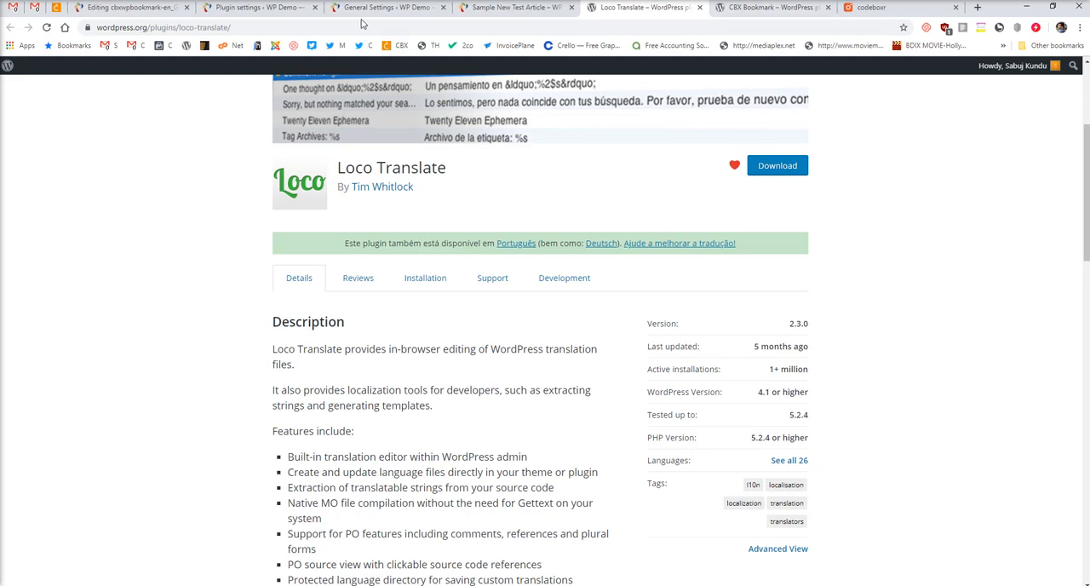
pyautogui.click(256, 8)
pyautogui.click(130, 10)
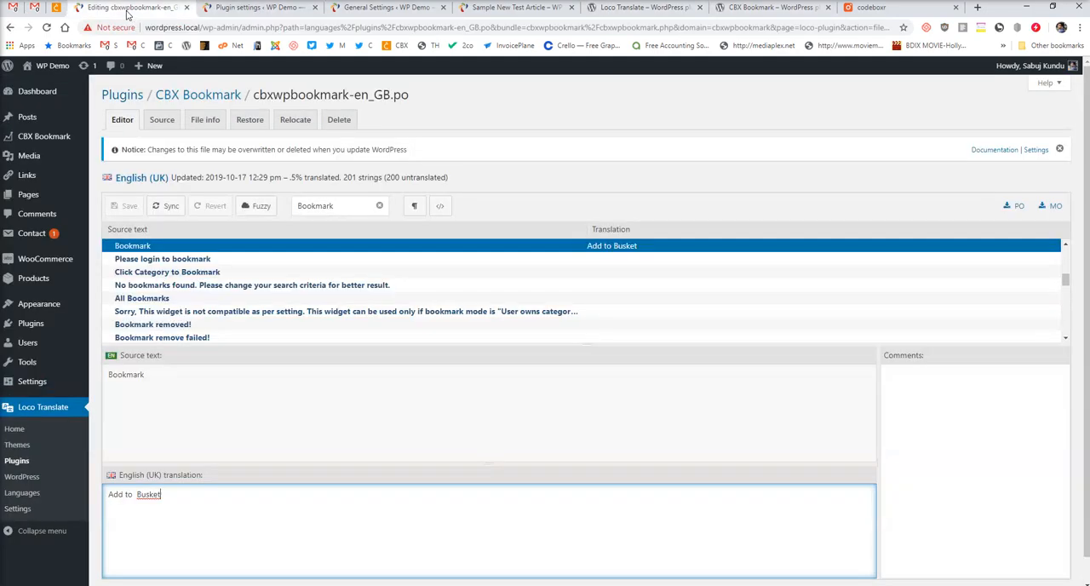
pyautogui.click(219, 12)
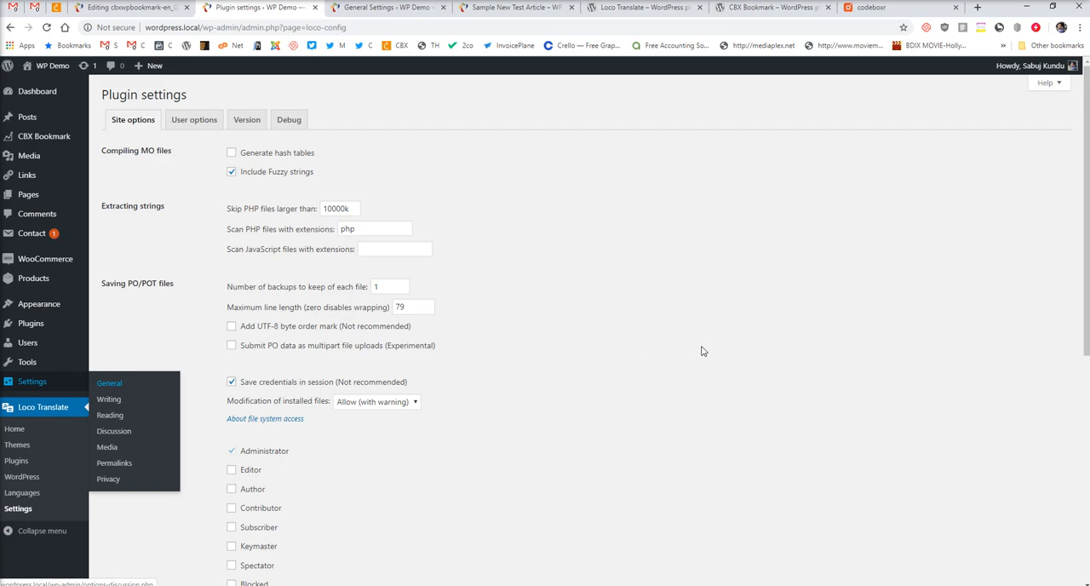
pyautogui.click(358, 9)
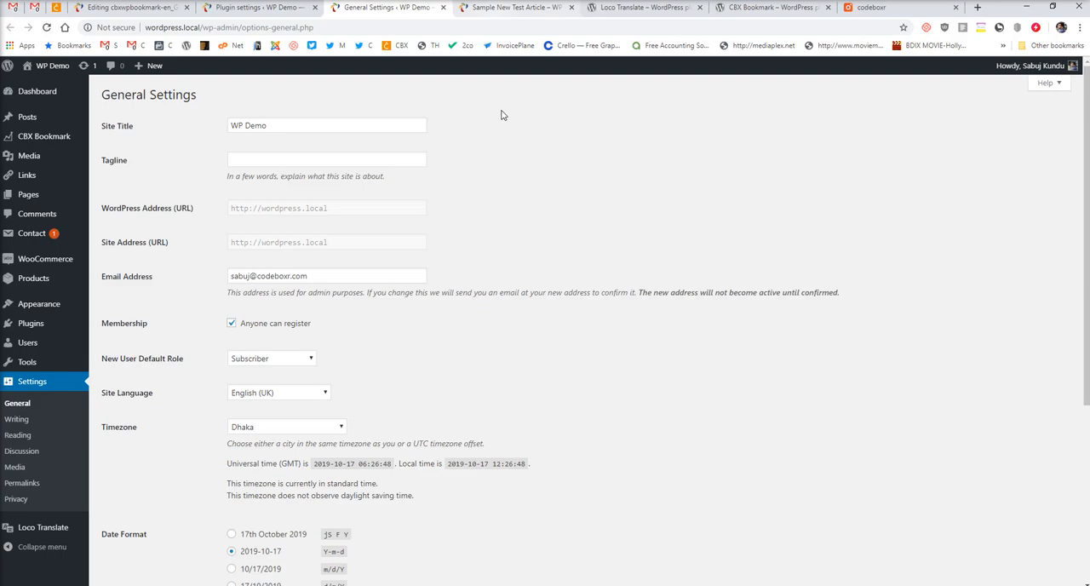
pyautogui.click(108, 9)
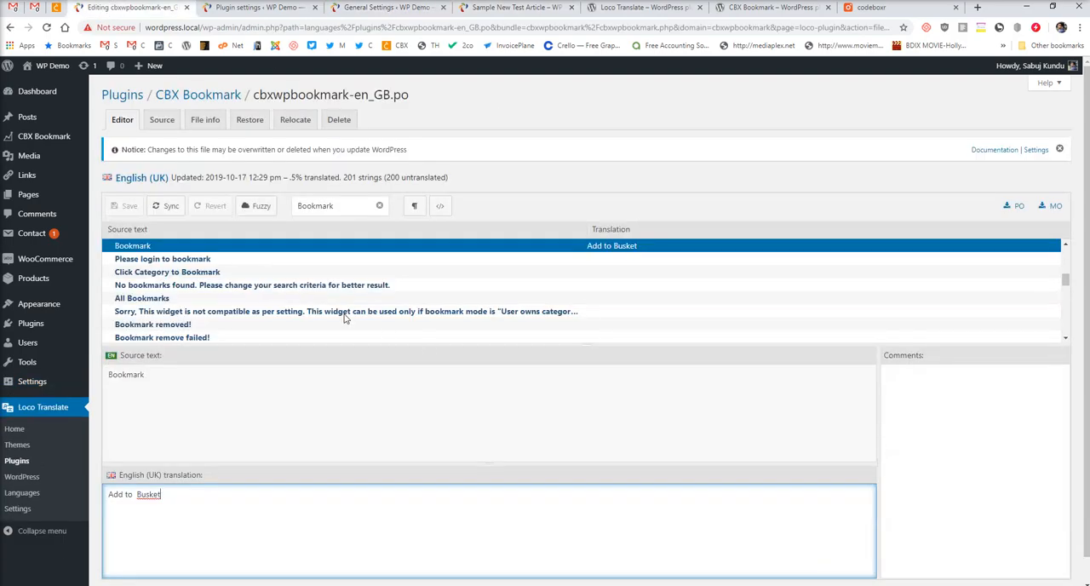
pyautogui.click(641, 6)
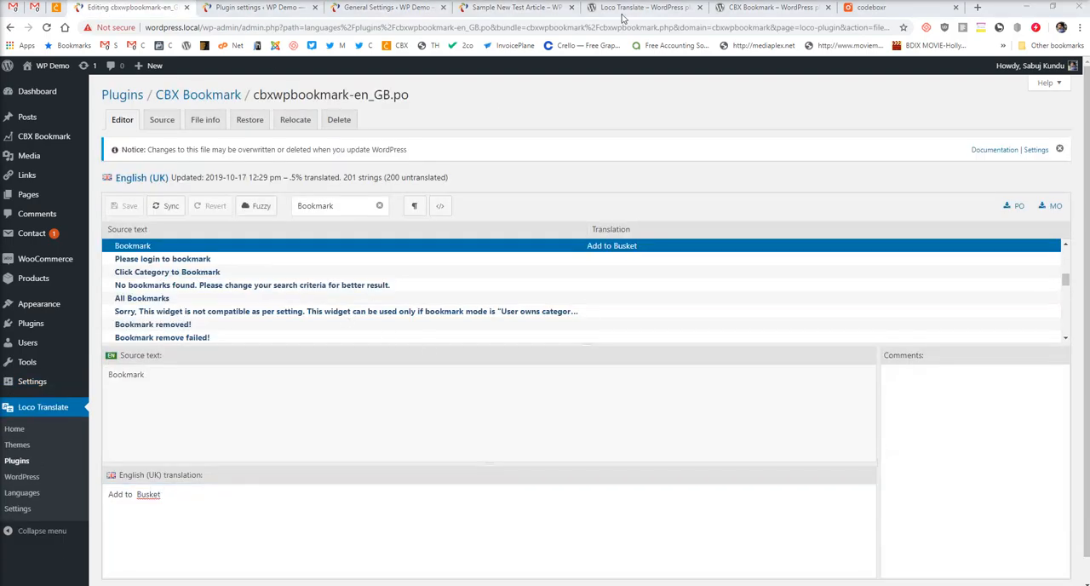